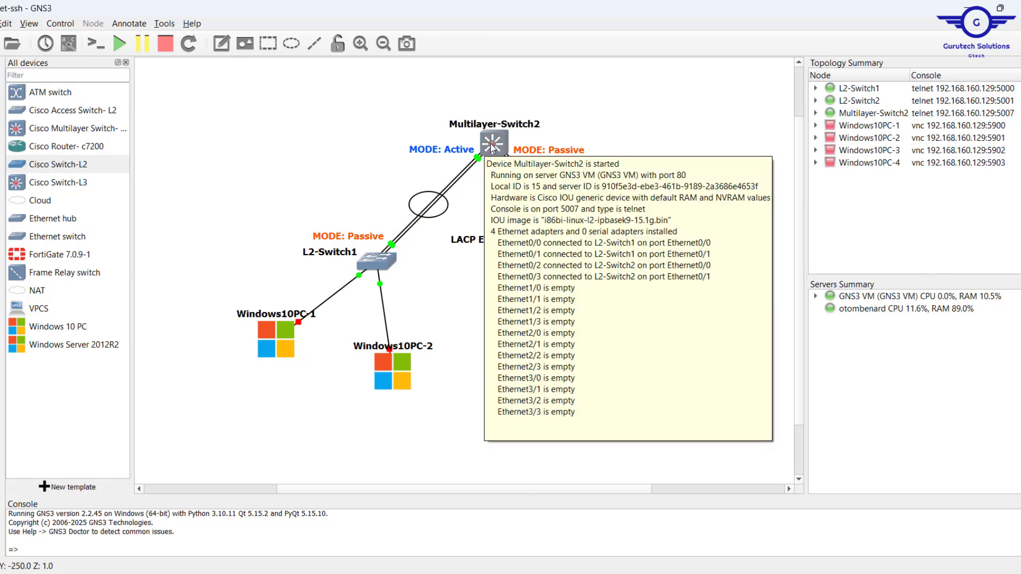
Open Multilayer-Switch2's console and enter global configuration mode with conf t.
left_click(493, 148)
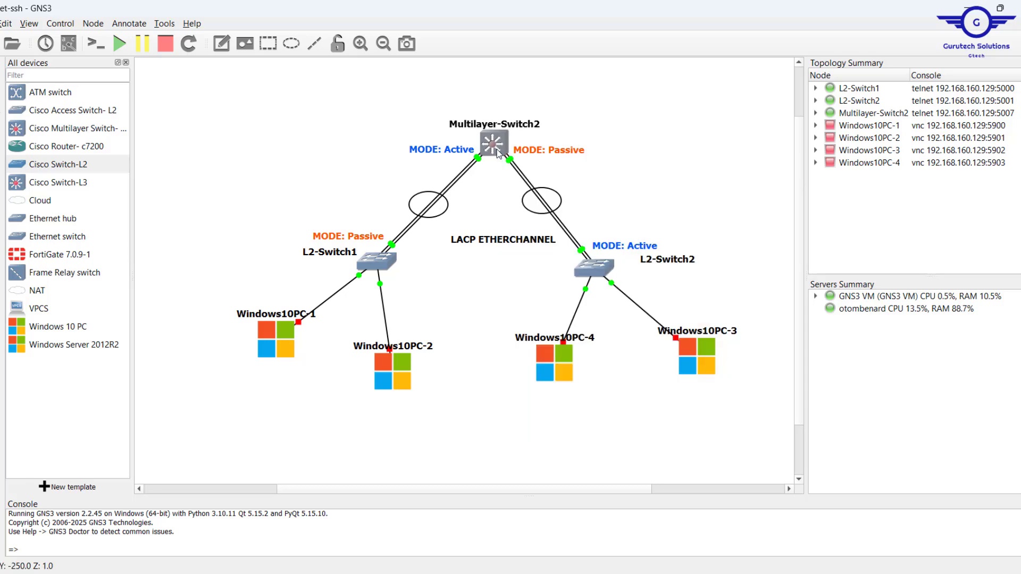
double_click(498, 153)
left_click_drag(290, 51, 524, 191)
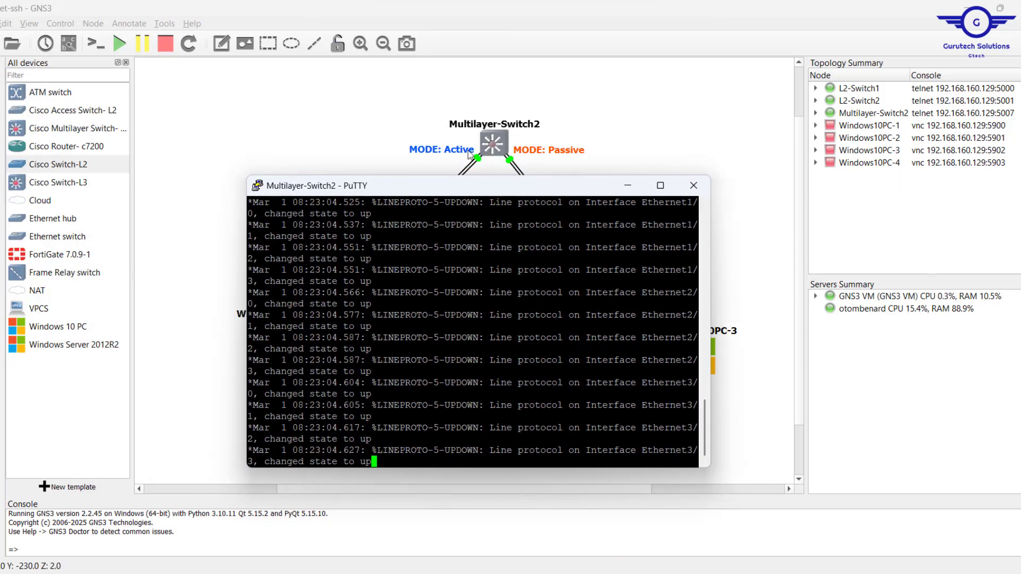
key("Return")
key("Return")
key("Return")
key("Return")
key("Return")
key("Return")
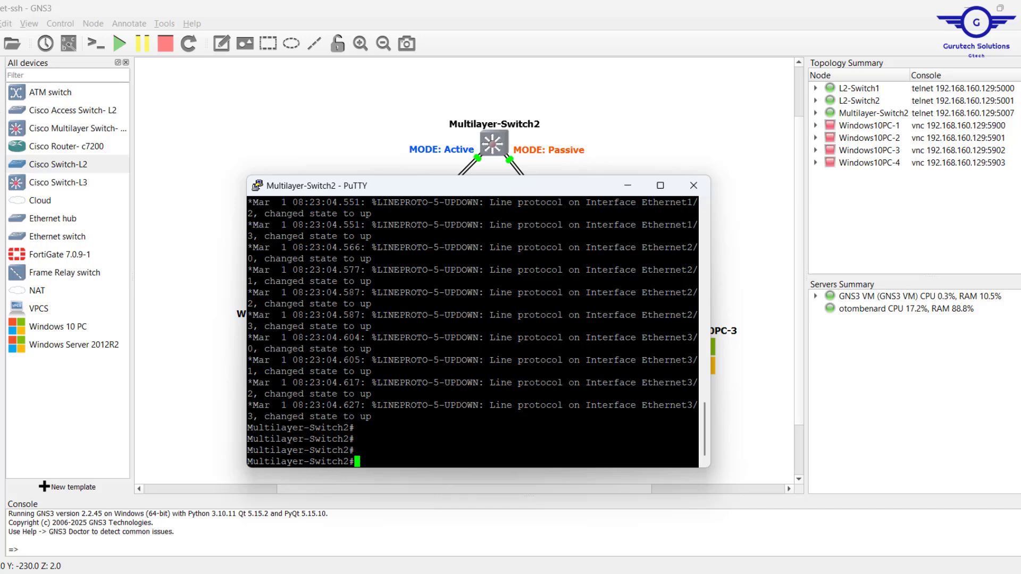
type("conf t")
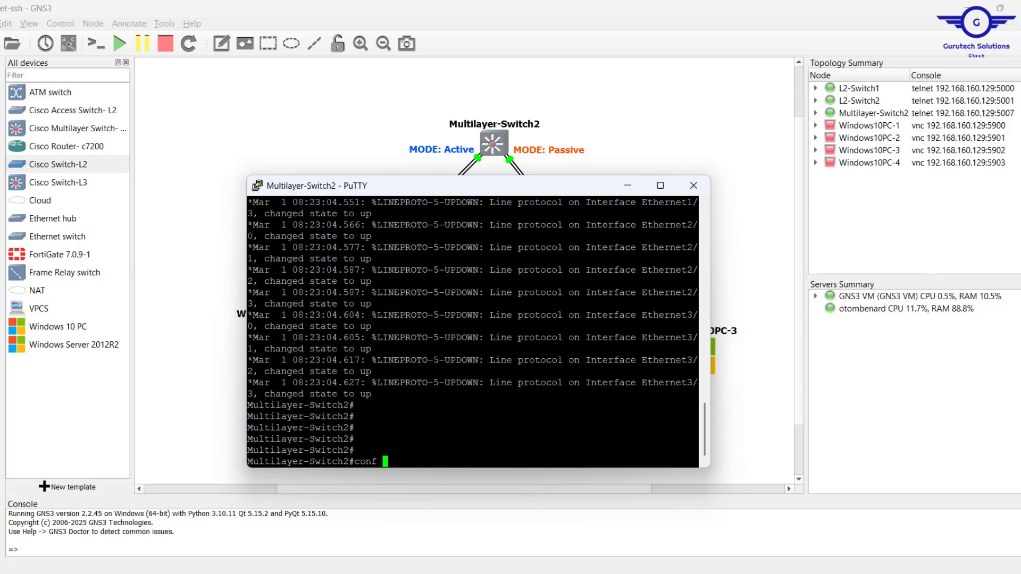
key("Return")
key("Return")
key("Return")
key("Return")
key("Return")
Set the switch hostname to MLSW.
type("h")
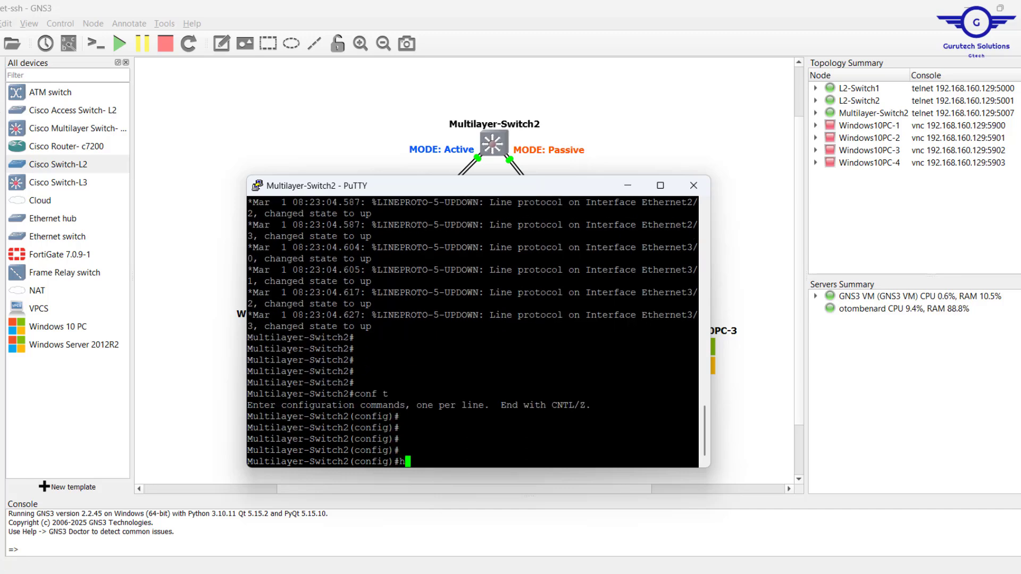
type("ostnn")
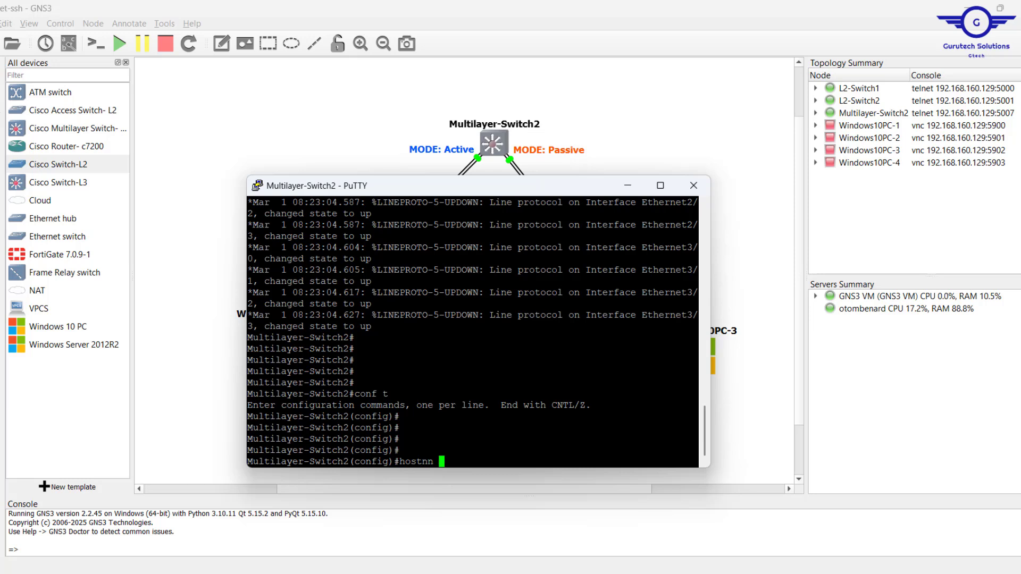
key("BackSpace")
key("BackSpace")
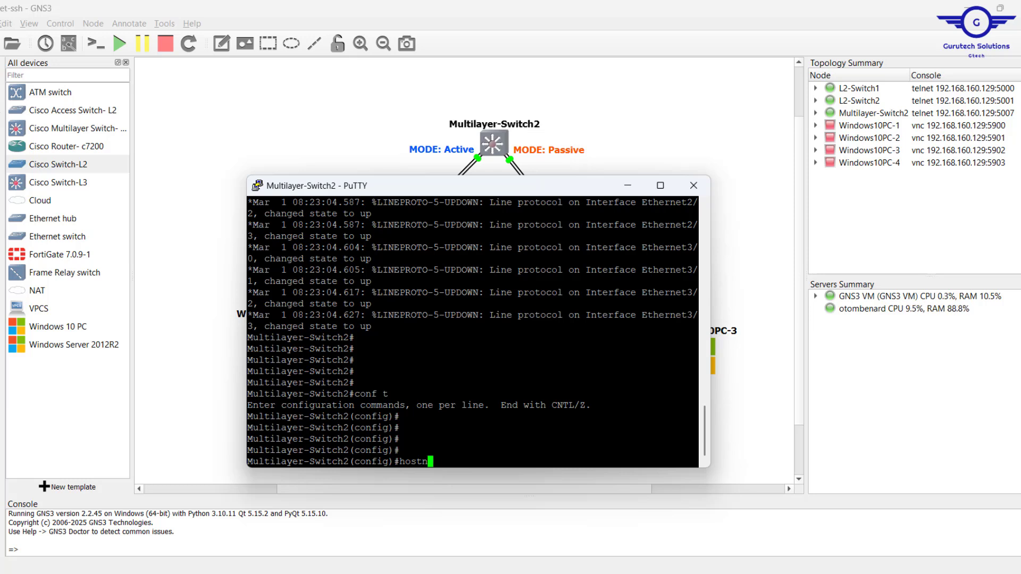
type("MLSW")
key("Return")
key("Return")
key("Return")
key("Return")
key("Return")
key("Return")
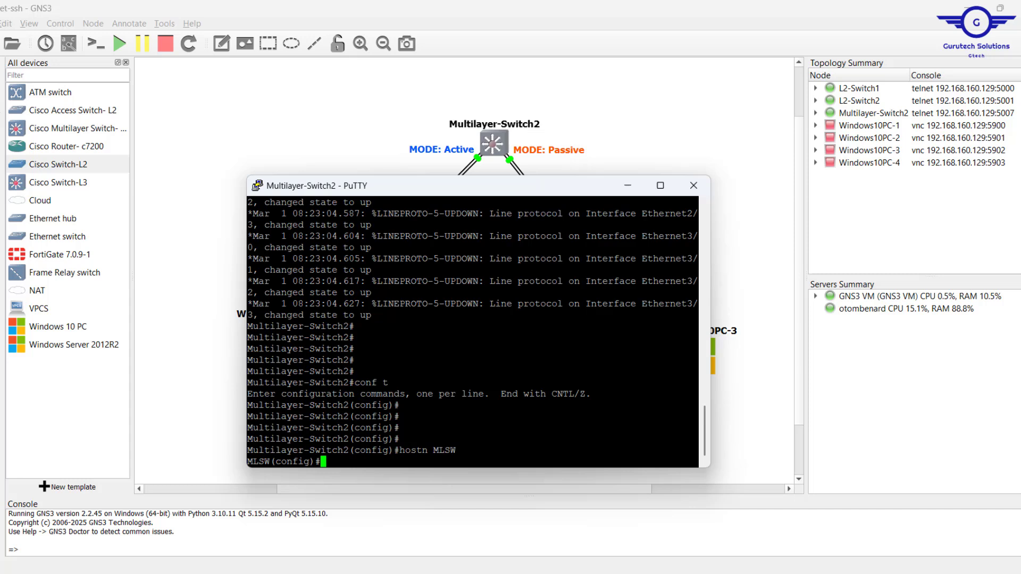
Bundle Ethernet0/0-0/1 into channel-group 1 in LACP active mode.
type("int ra")
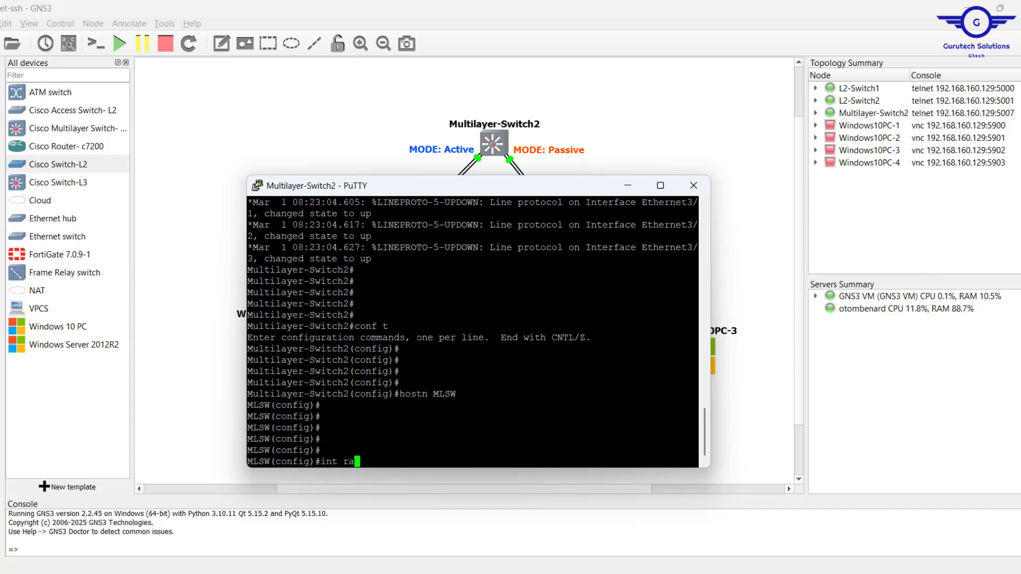
type("nge eth0/0-1")
key("Return")
key("Return")
key("Return")
key("Return")
type("c")
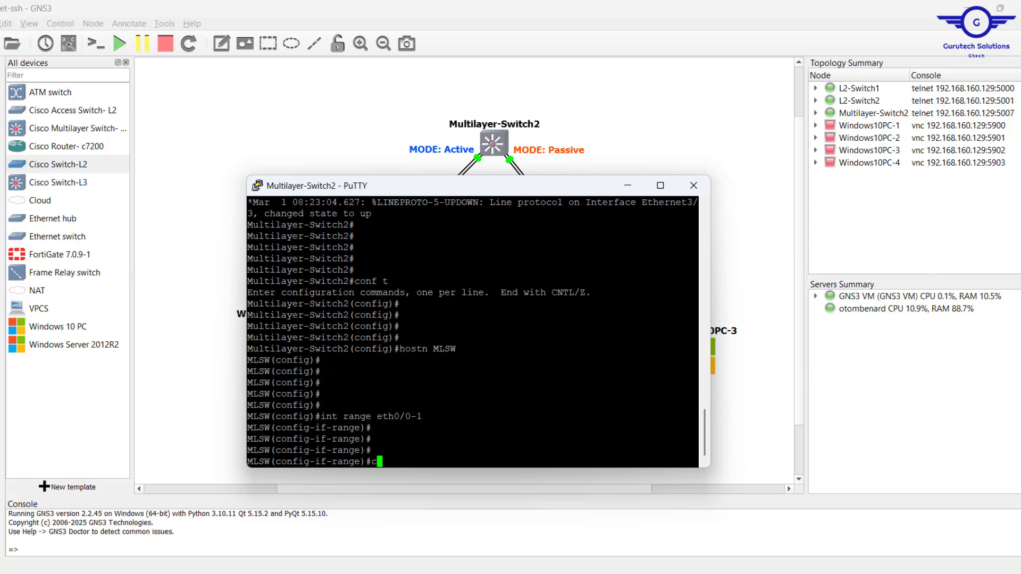
type("hannel")
key("Tab")
type("-")
type("g")
key("Tab")
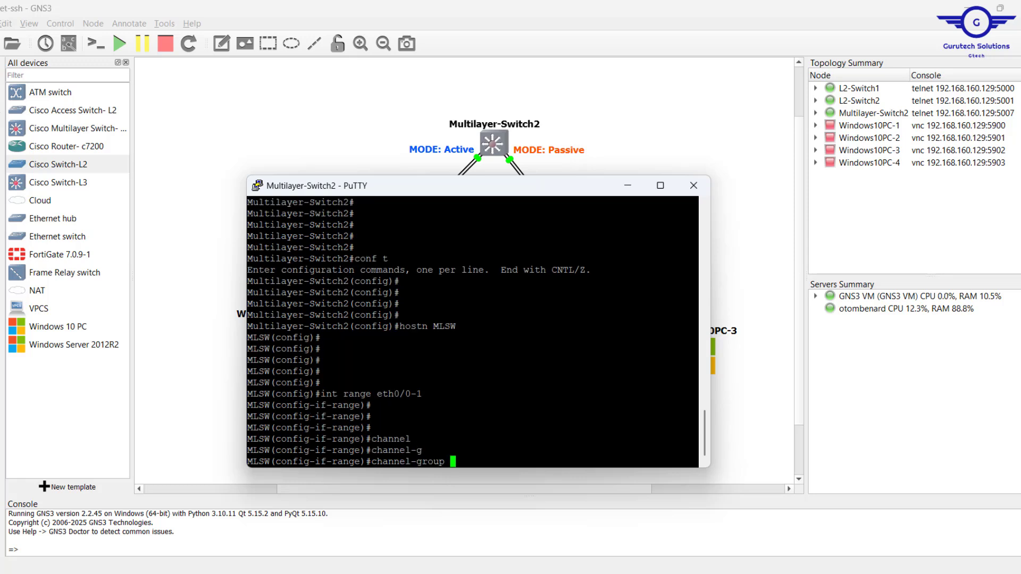
type("1 mode a")
key("Tab")
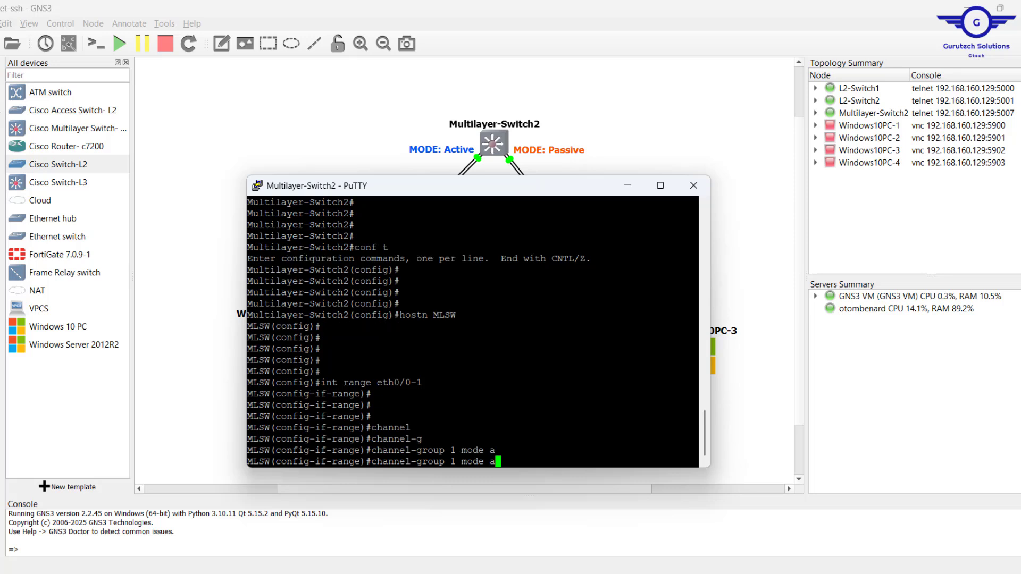
type("ct")
key("Tab")
key("Return")
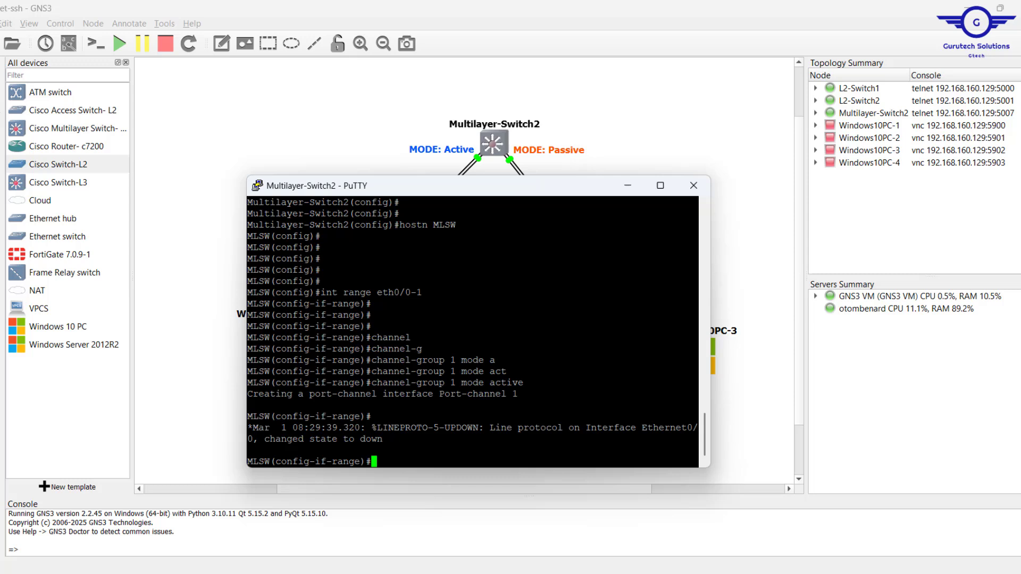
Enter interface Port-channel 1 and set its trunk encapsulation to dot1q.
left_click_drag(519, 383, 383, 383)
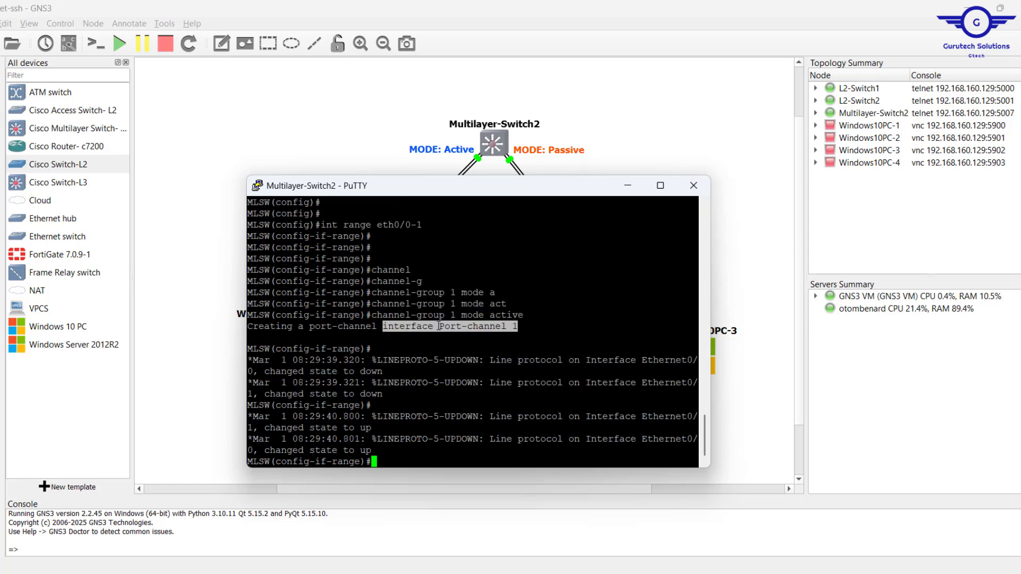
right_click(438, 326)
key("Return")
key("Return")
key("Return")
key("Return")
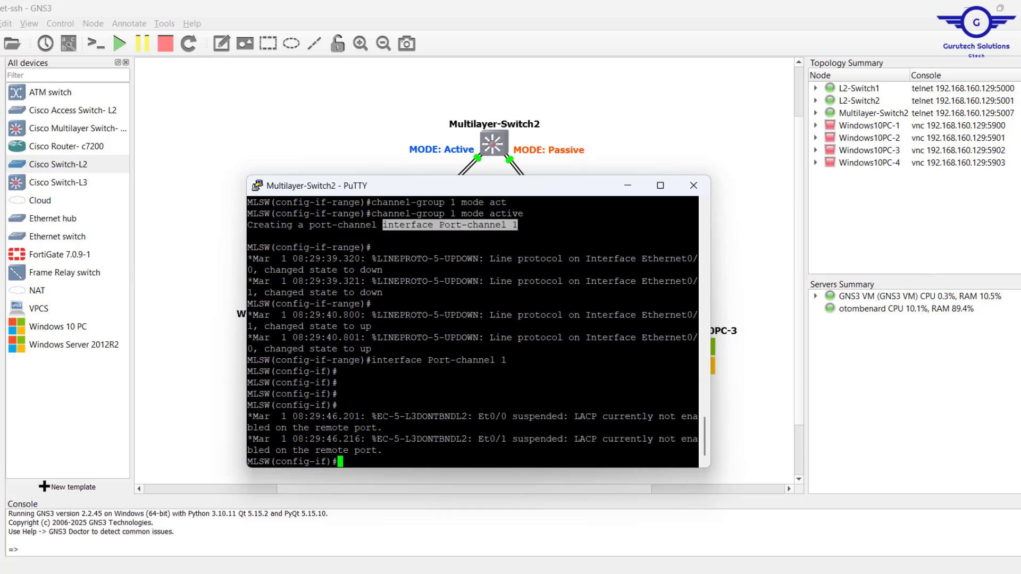
key("Return")
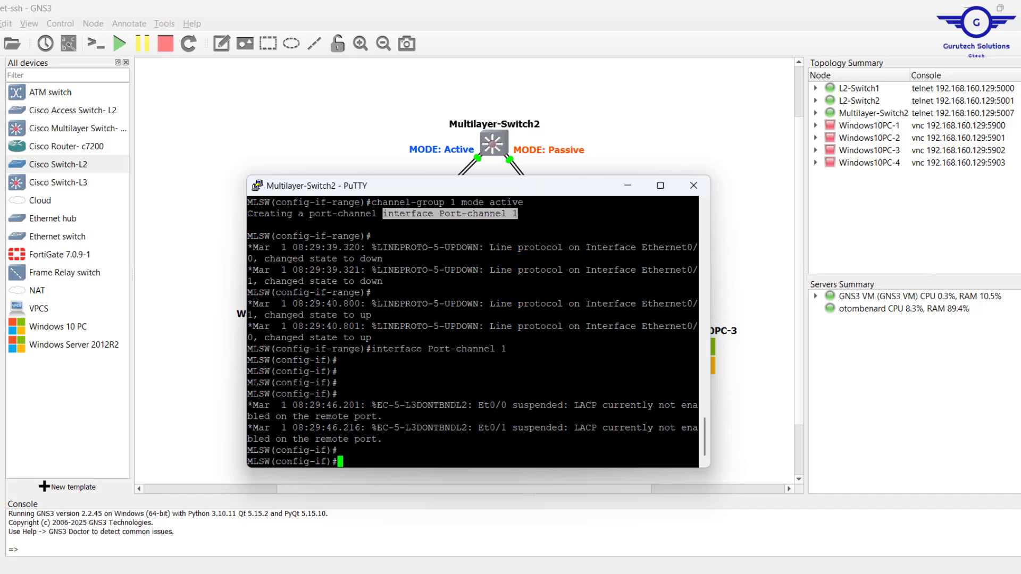
type("swit")
key("Tab")
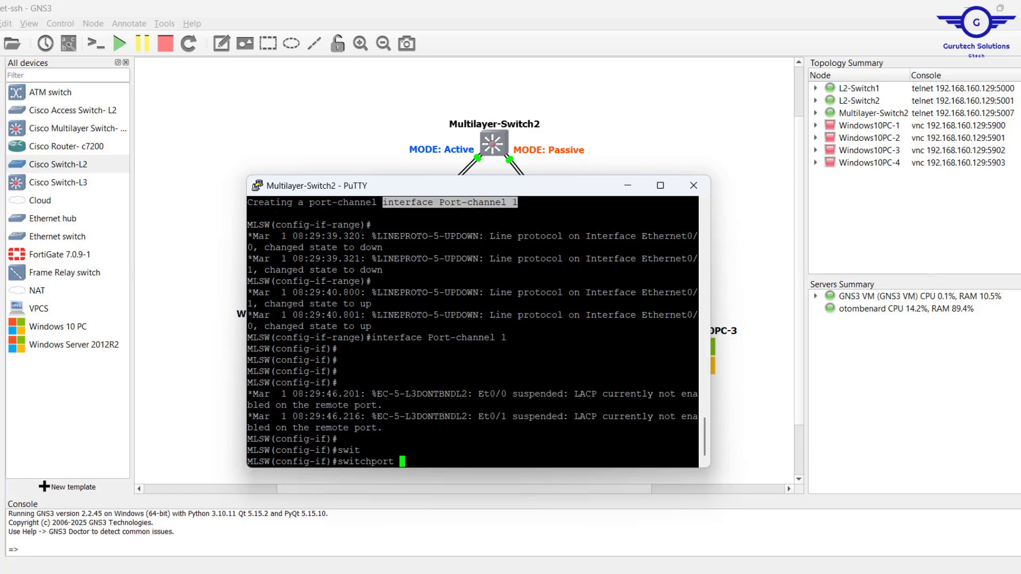
type("tr")
key("Tab")
type("e")
key("Tab")
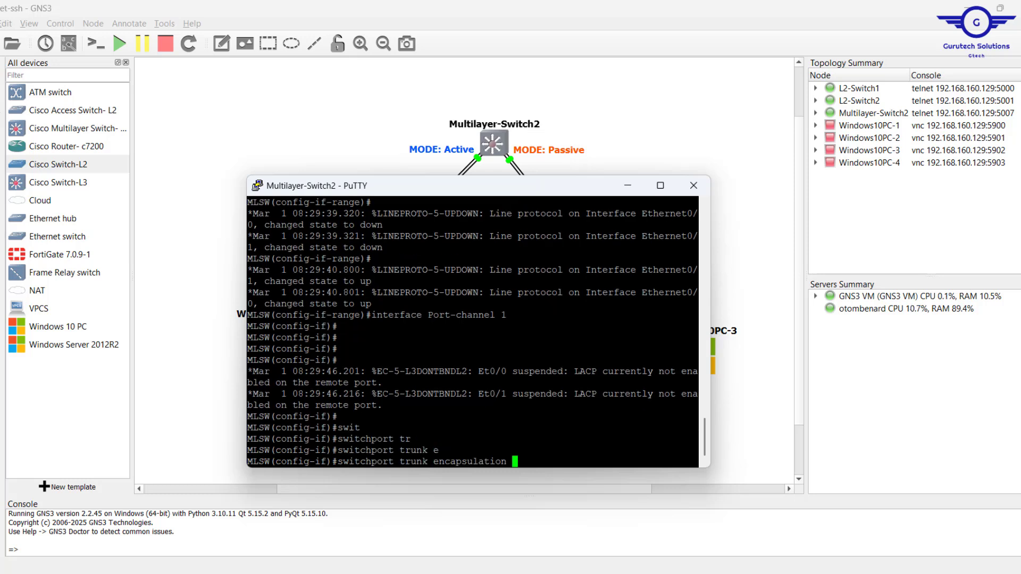
type("d")
key("Tab")
key("Return")
key("Return")
key("Return")
key("Return")
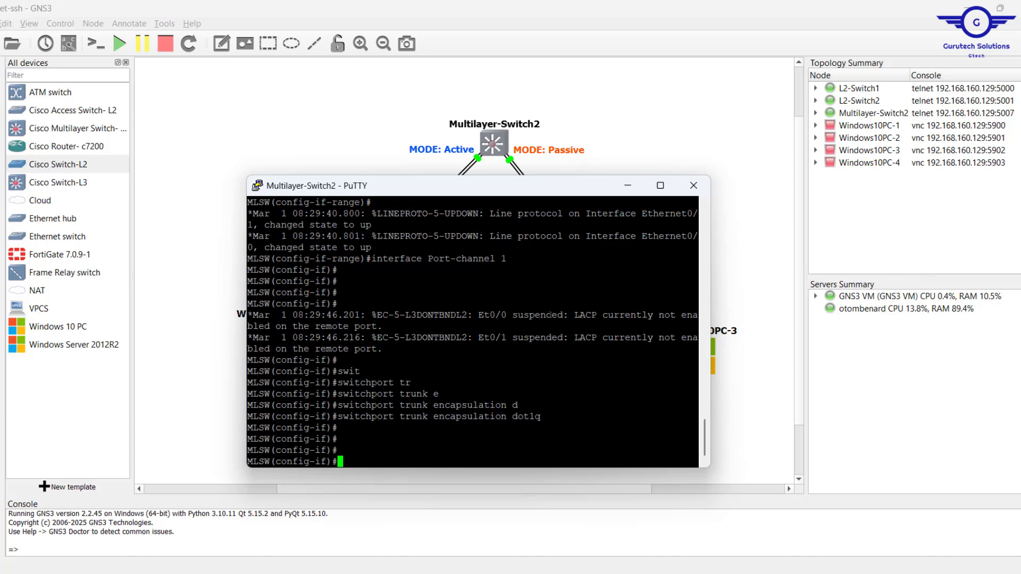
Set Port-channel 1's switchport mode to trunk.
type("sw")
key("Tab")
type("m")
key("Tab")
type("tr")
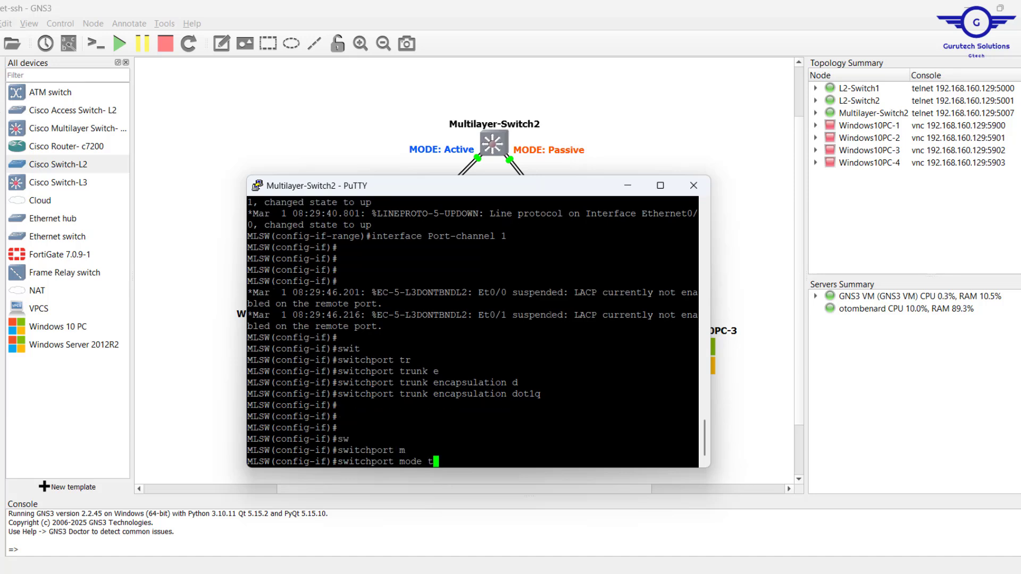
key("Tab")
key("Return")
Exit interface mode and save the configuration to NVRAM with do wr, confirming the overwrite.
type("exit")
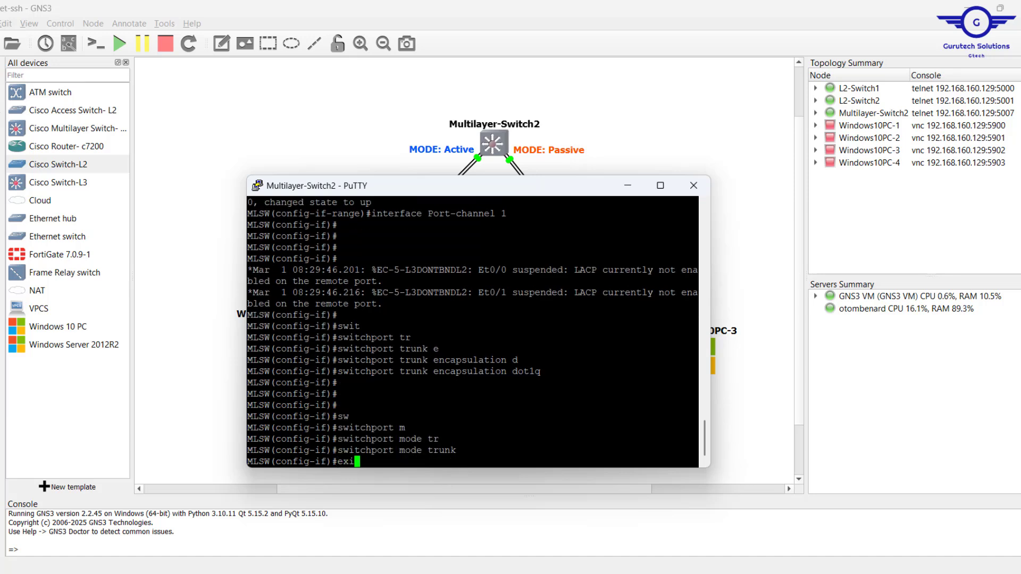
key("Return")
key("Return")
key("Return")
key("Return")
key("Return")
type("do wr")
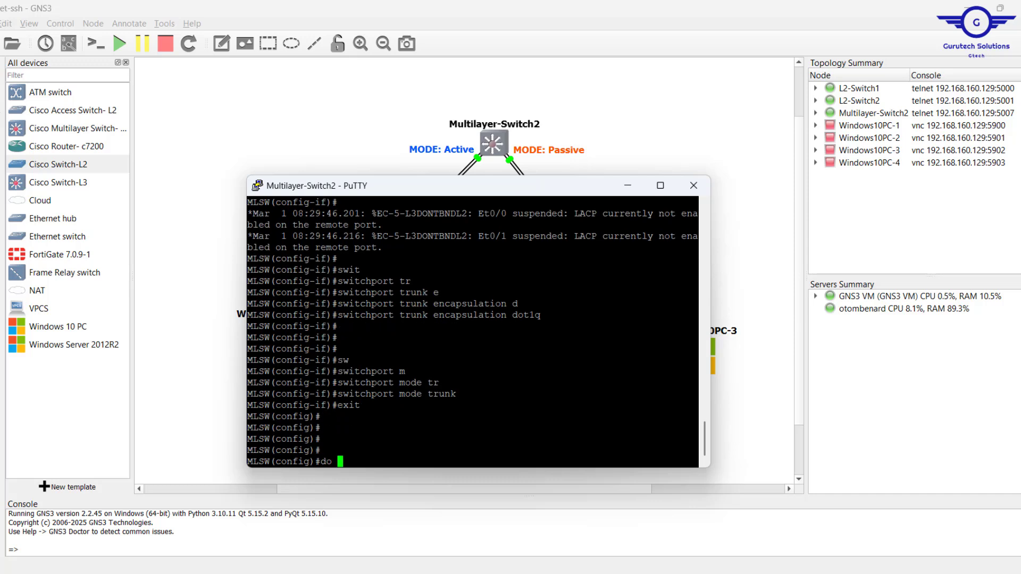
key("Tab")
key("Return")
key("Return")
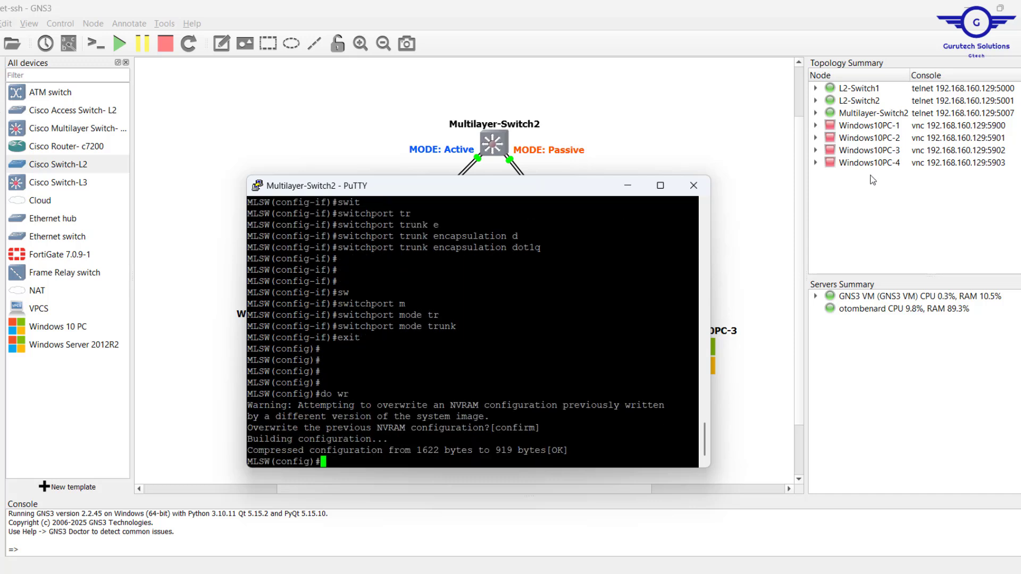
key("Return")
key("Return")
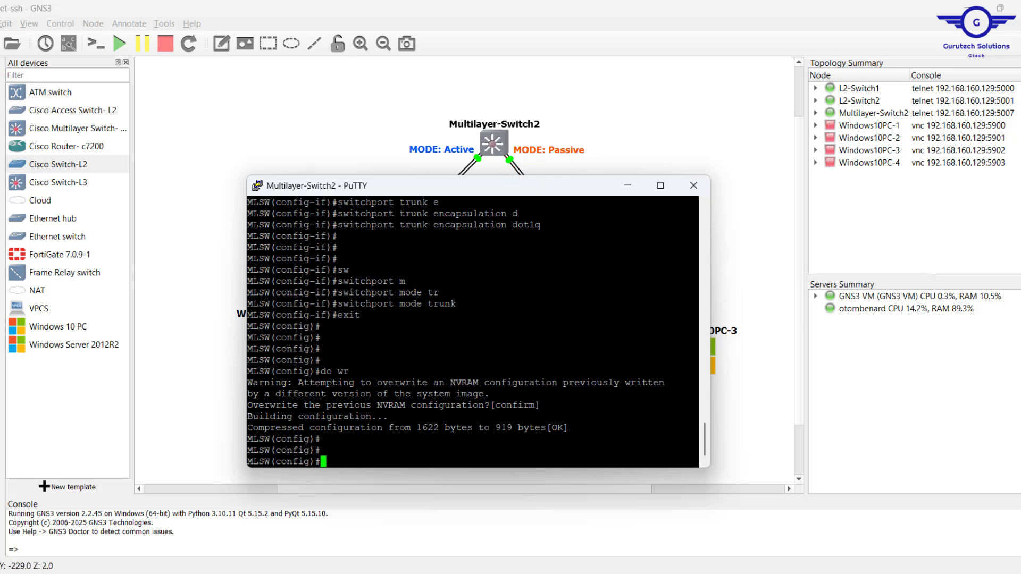
Select interfaces Ethernet0/2-0/3 by editing the recalled interface range command.
key("Up")
key("Up")
key("Up")
key("Up")
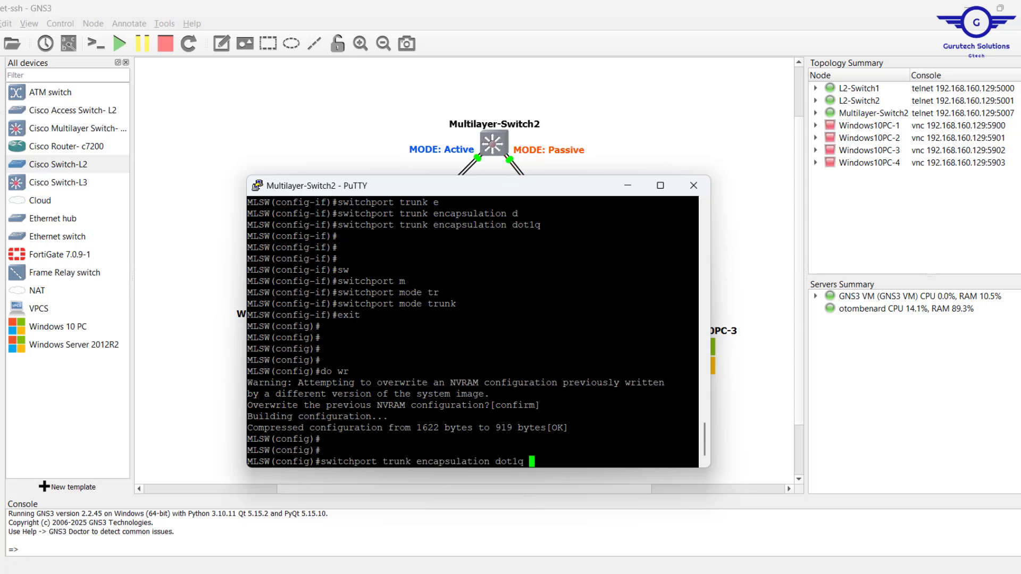
key("Up")
key("Up")
key("Up")
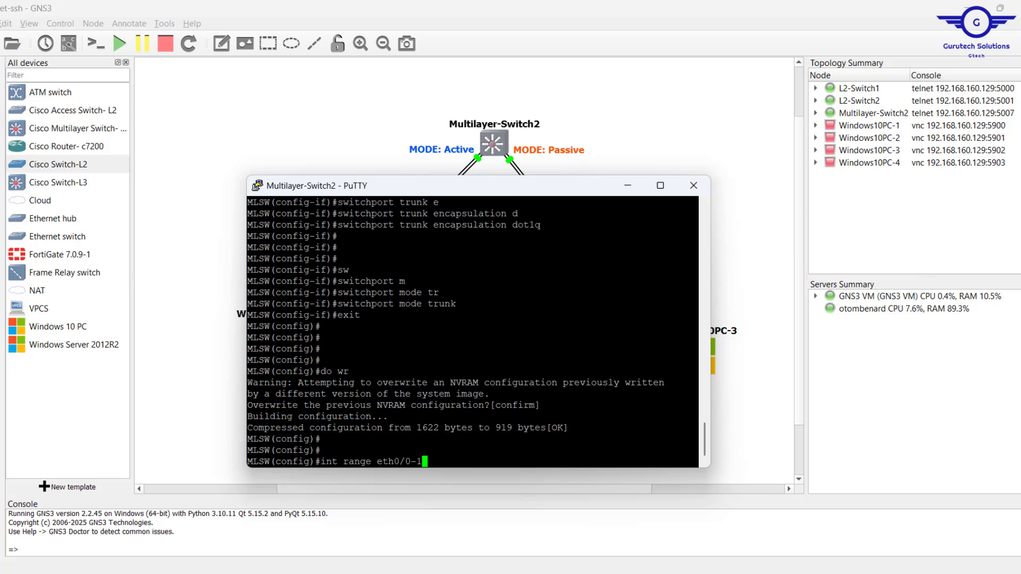
key("BackSpace")
key("BackSpace")
key("BackSpace")
type("2-")
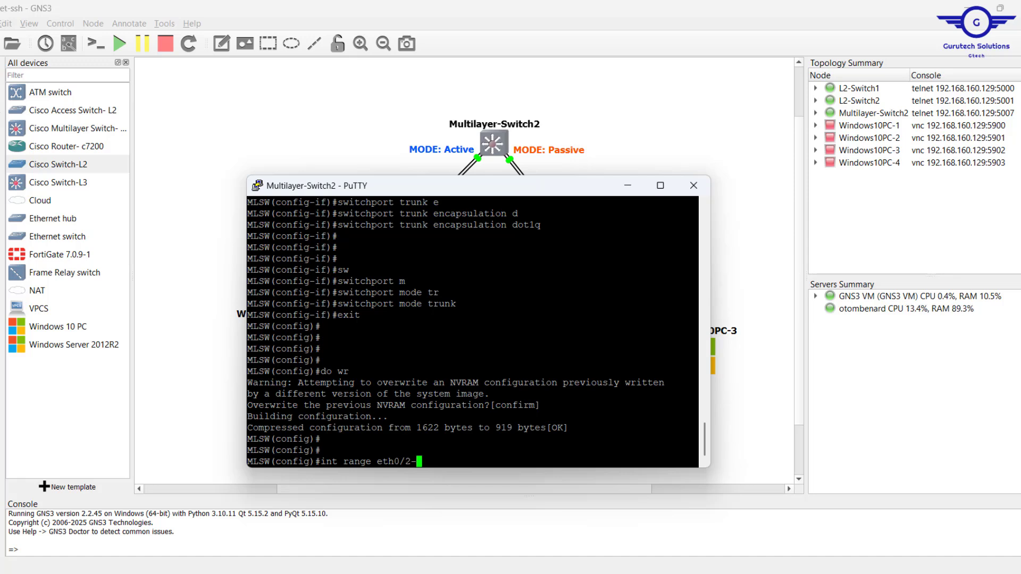
type("3")
key("Return")
key("Return")
key("Return")
Add the ports to channel-group 2 in LACP passive mode, creating Port-channel 2.
key("Up")
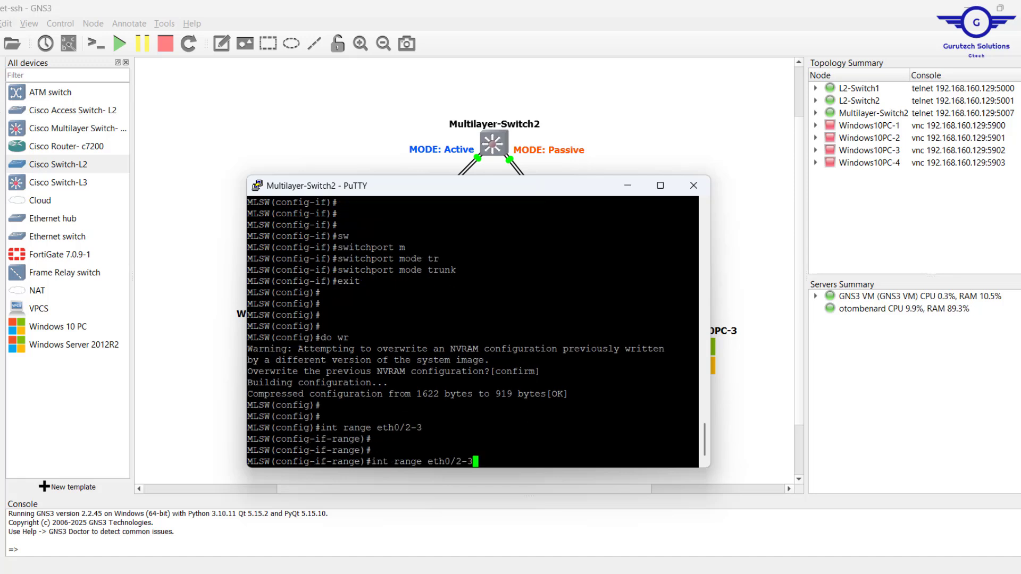
key("Up")
key("Up")
key("Up")
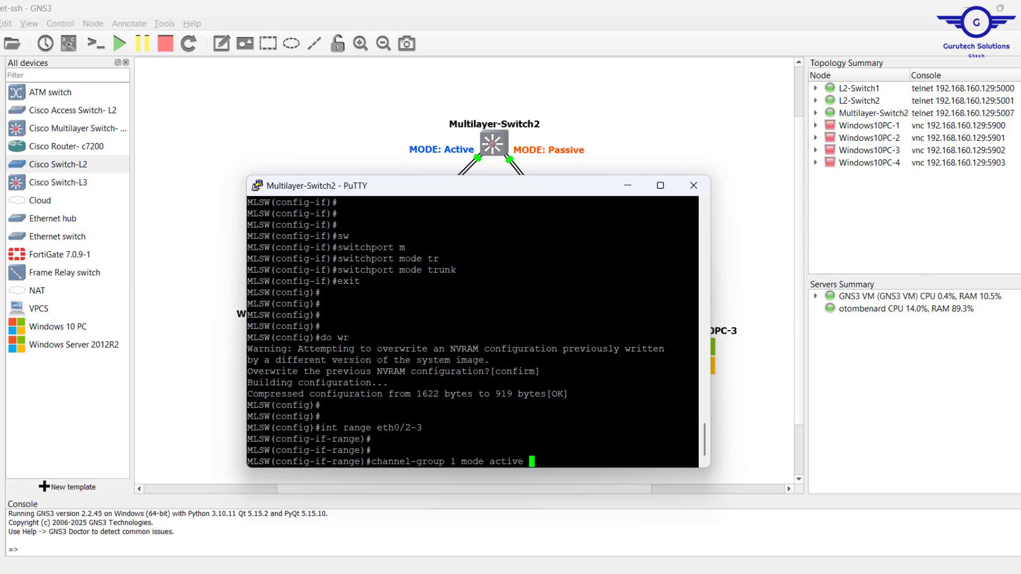
key("Left")
key("Left")
key("Left")
key("Left")
key("Left")
key("Left")
key("Left")
key("Left")
key("Left")
key("Left")
key("Left")
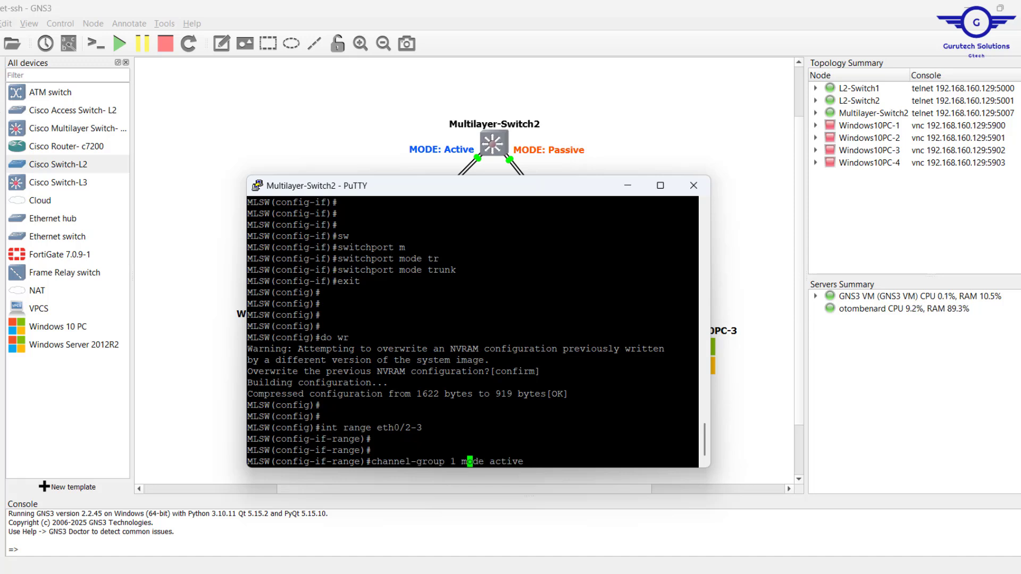
key("Left")
key("Left")
key("BackSpace")
type("2")
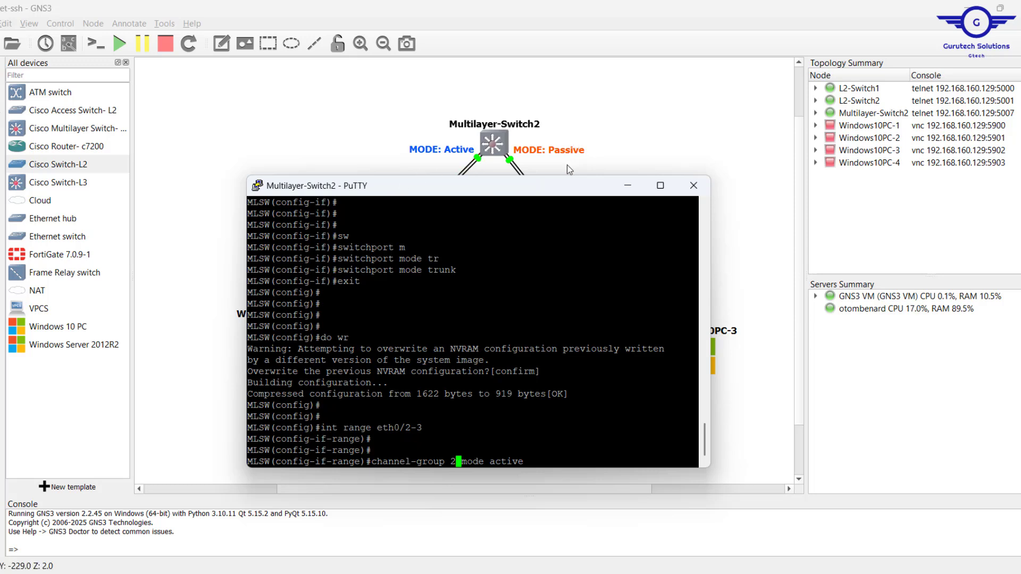
key("Right")
key("Right")
key("Right")
key("Right")
key("Right")
key("Right")
key("Right")
key("Right")
key("Right")
key("Right")
key("Right")
key("Right")
key("BackSpace")
key("BackSpace")
key("BackSpace")
key("BackSpace")
key("BackSpace")
key("BackSpace")
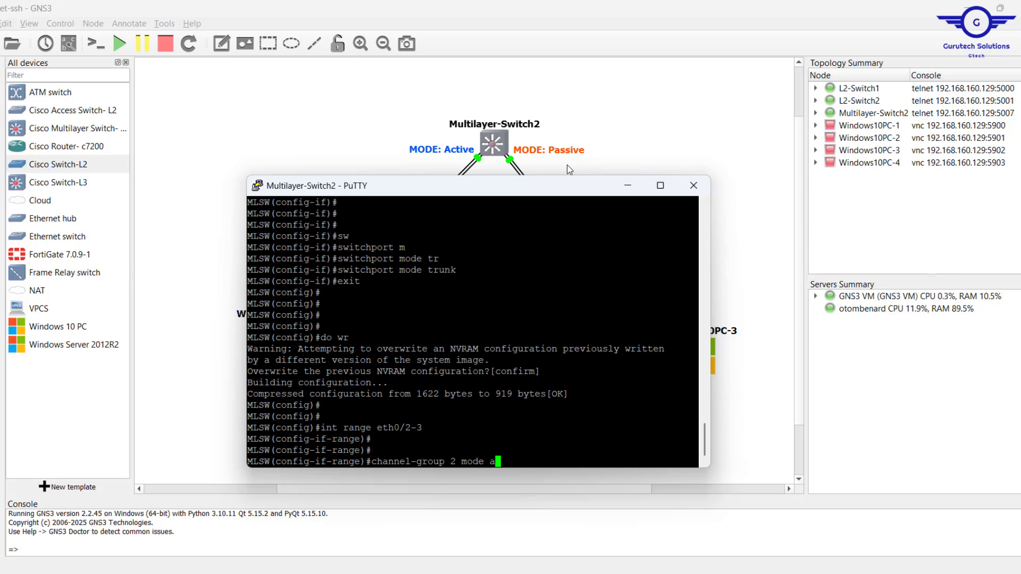
type("pass")
key("Tab")
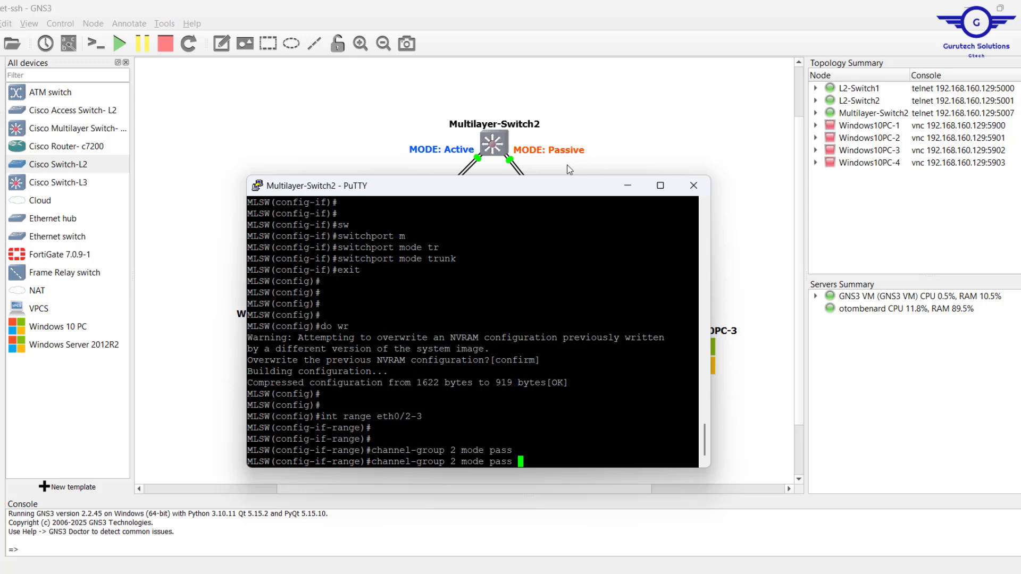
key("BackSpace")
type("i")
key("Tab")
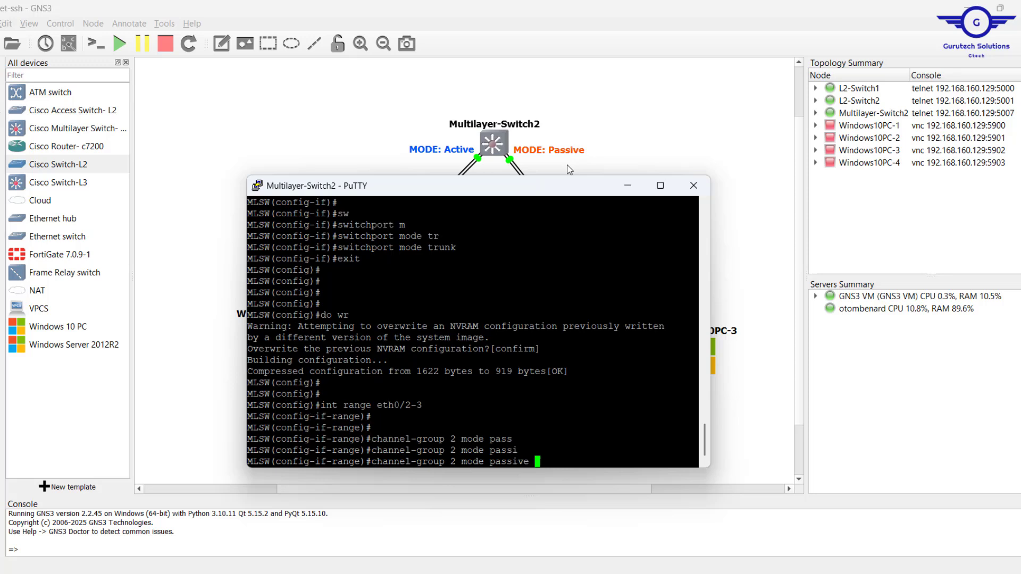
key("Return")
key("Return")
key("Return")
key("Return")
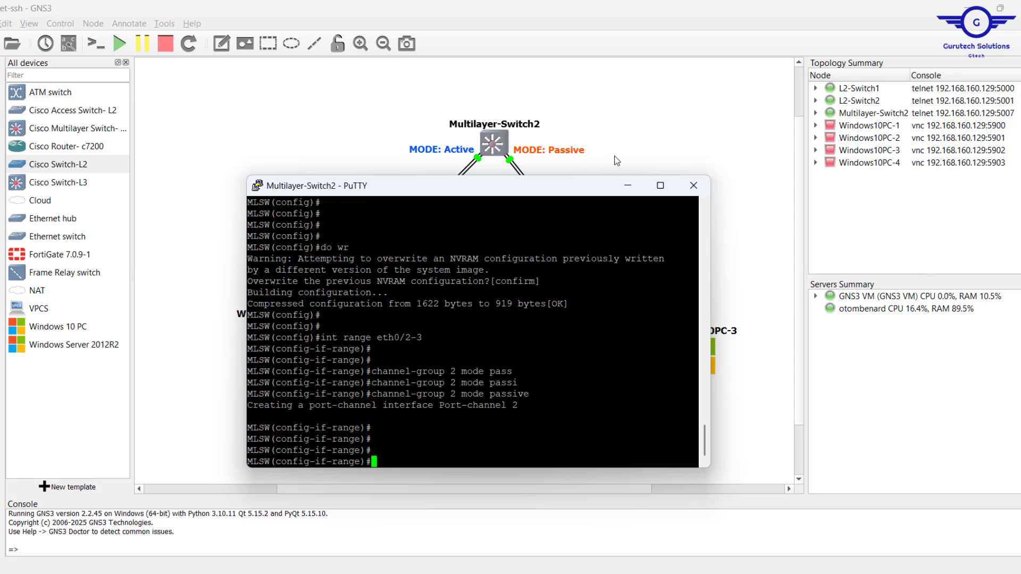
Enter interface Port-channel 2 and set its trunk encapsulation to dot1q.
left_click_drag(532, 349, 382, 350)
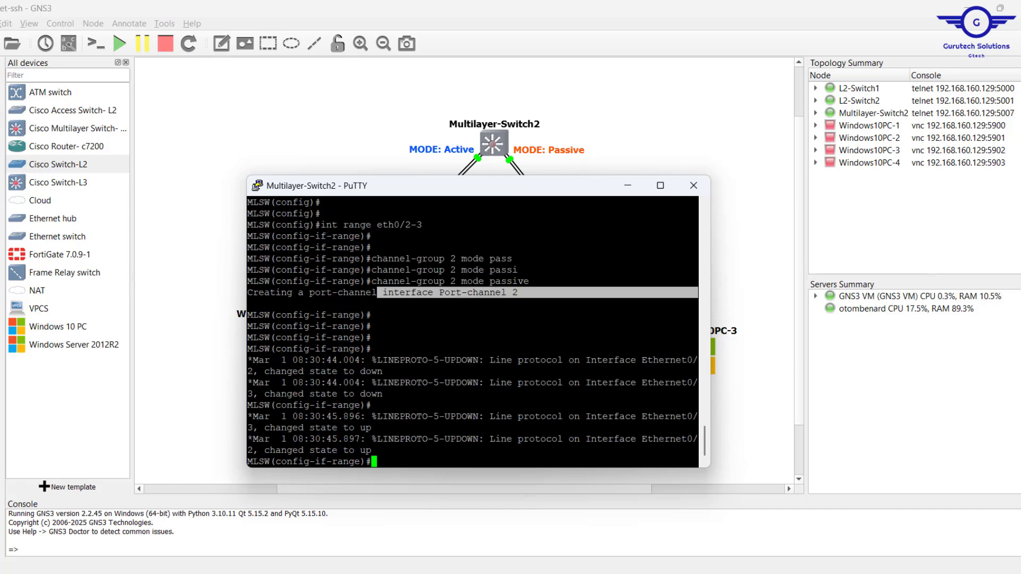
right_click(432, 294)
key("Return")
key("Return")
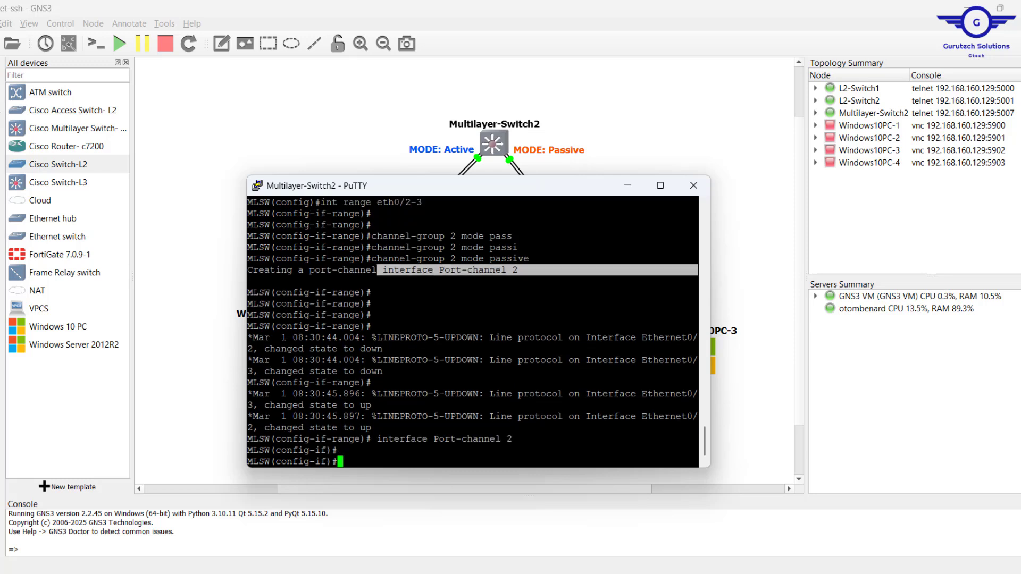
type("swit")
key("Tab")
type("tr")
key("Tab")
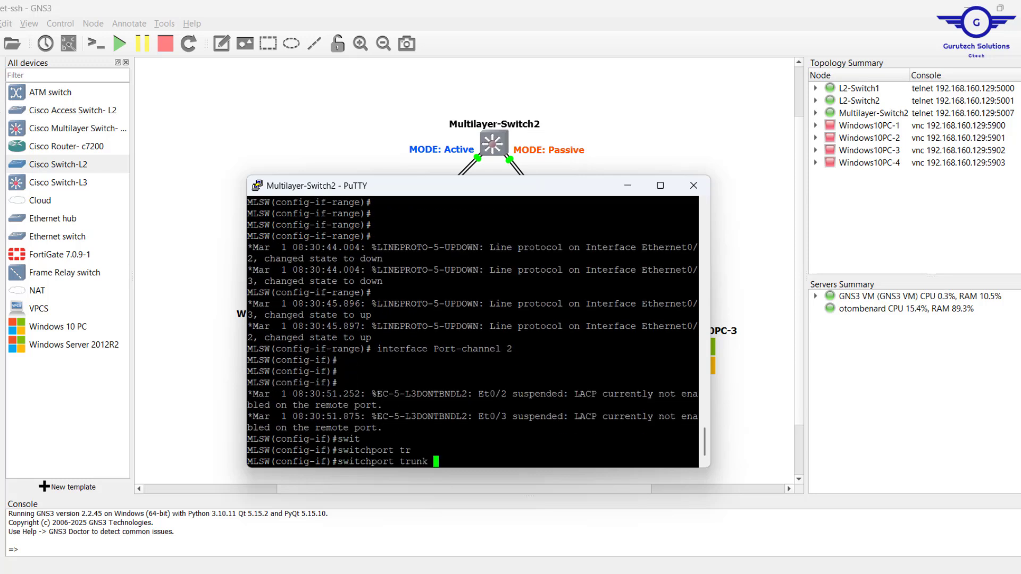
type("e")
key("Tab")
type("d")
key("Tab")
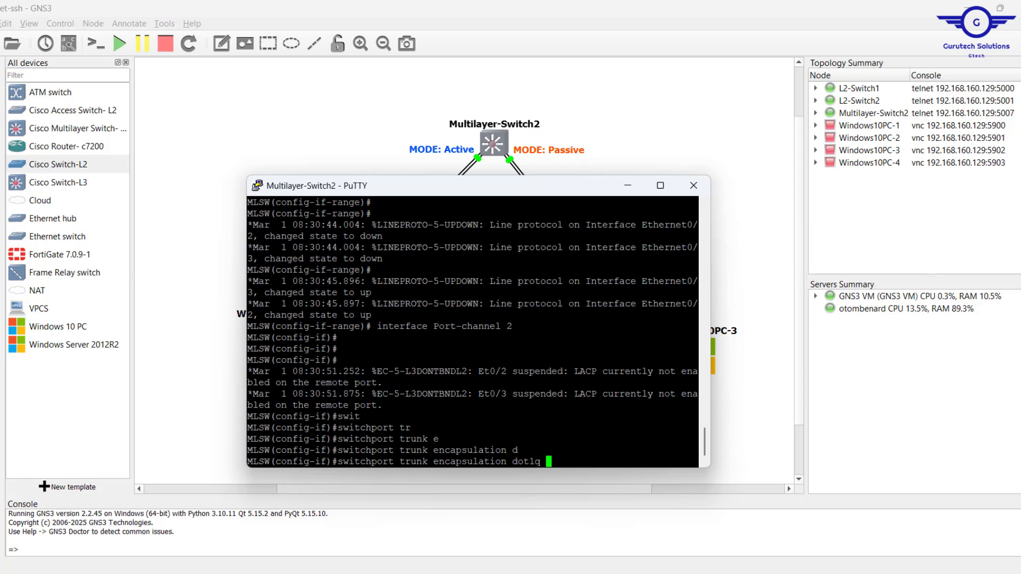
key("Return")
key("Return")
Set Port-channel 2's switchport mode to trunk.
type("sw")
key("Tab")
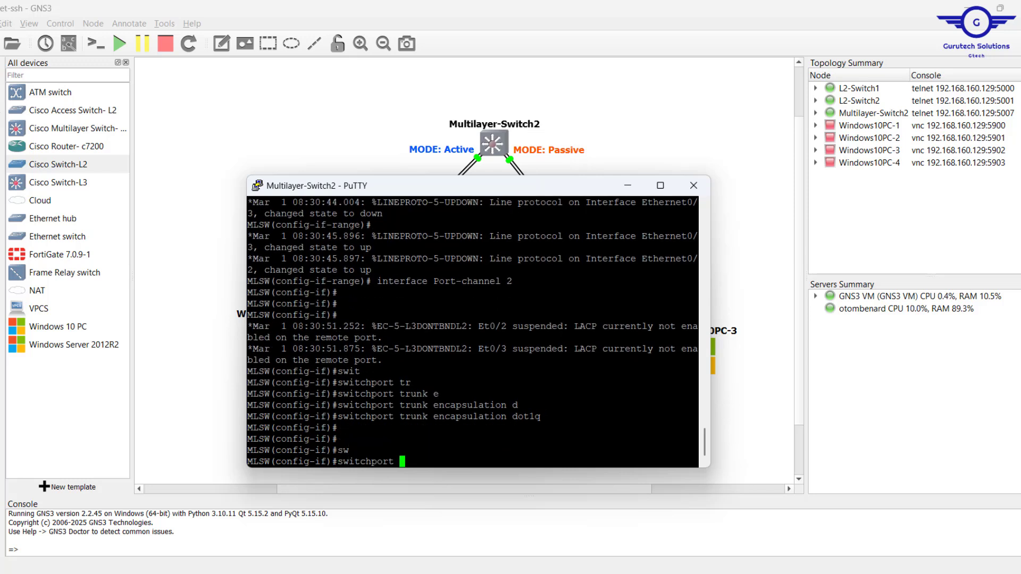
type("m")
key("Tab")
type("tr")
key("Tab")
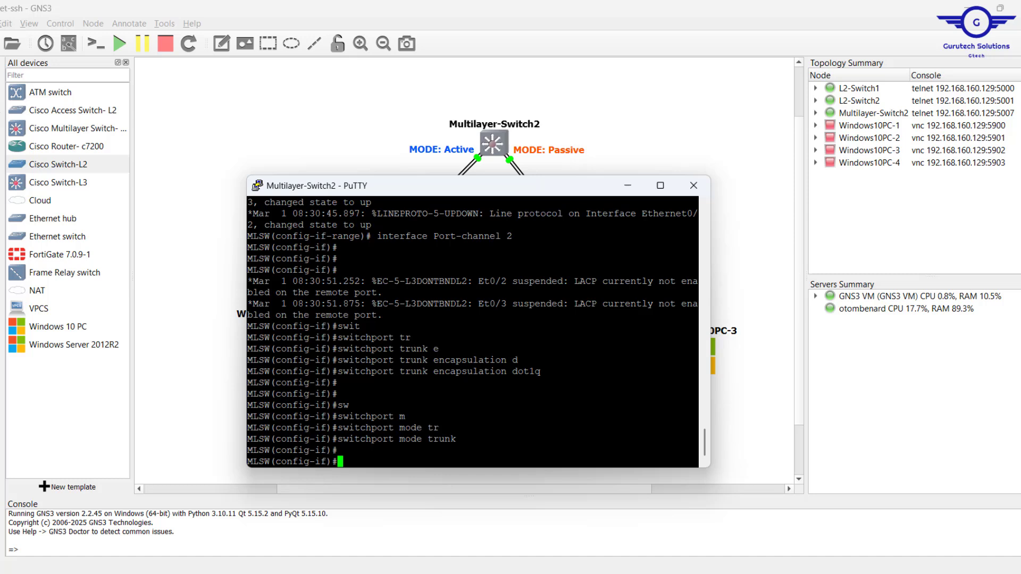
key("Return")
key("Return")
key("Return")
Save the MLSW configuration with do wr and return to the GNS3 topology.
type("do wr")
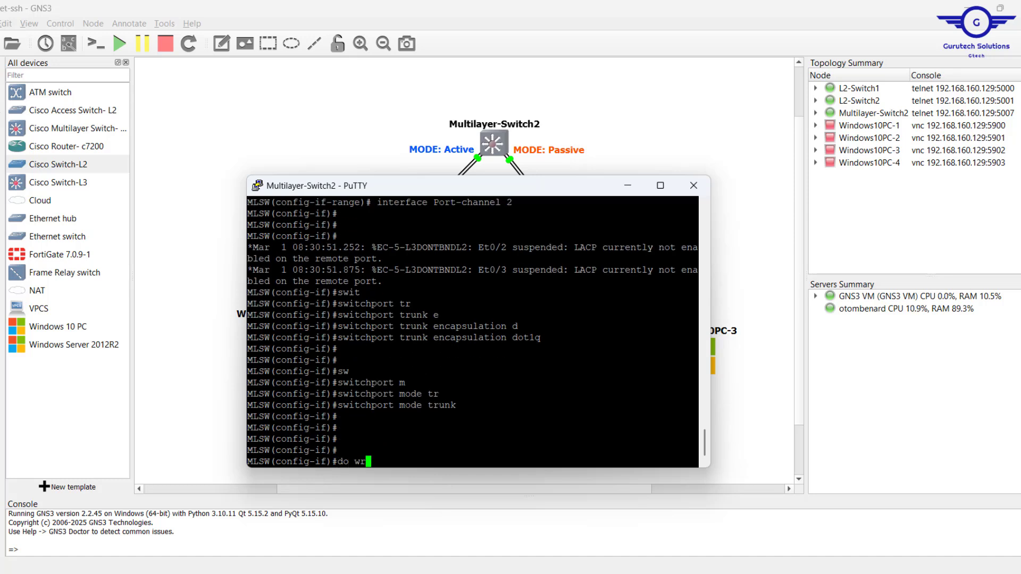
key("Return")
key("Return")
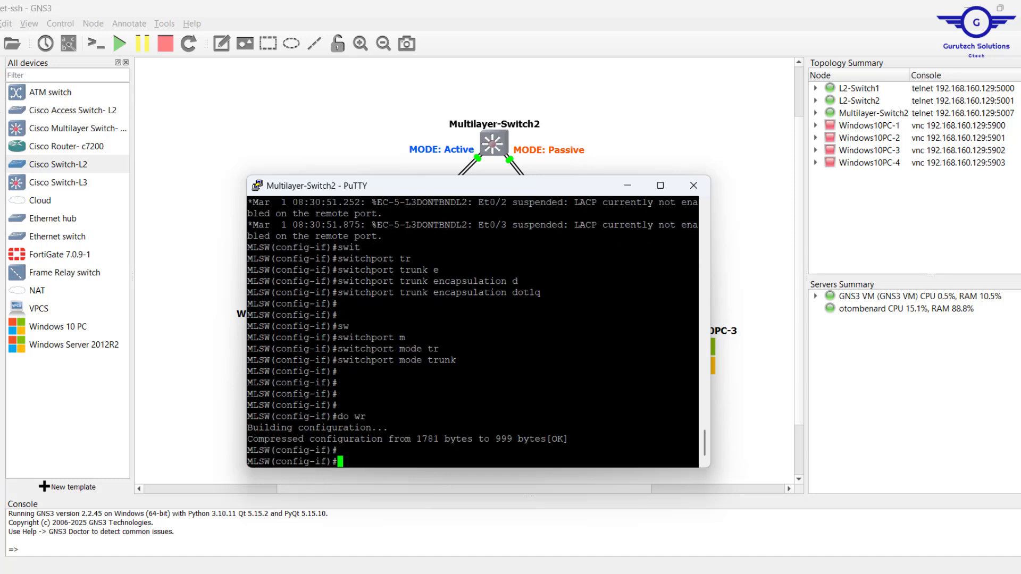
left_click(705, 151)
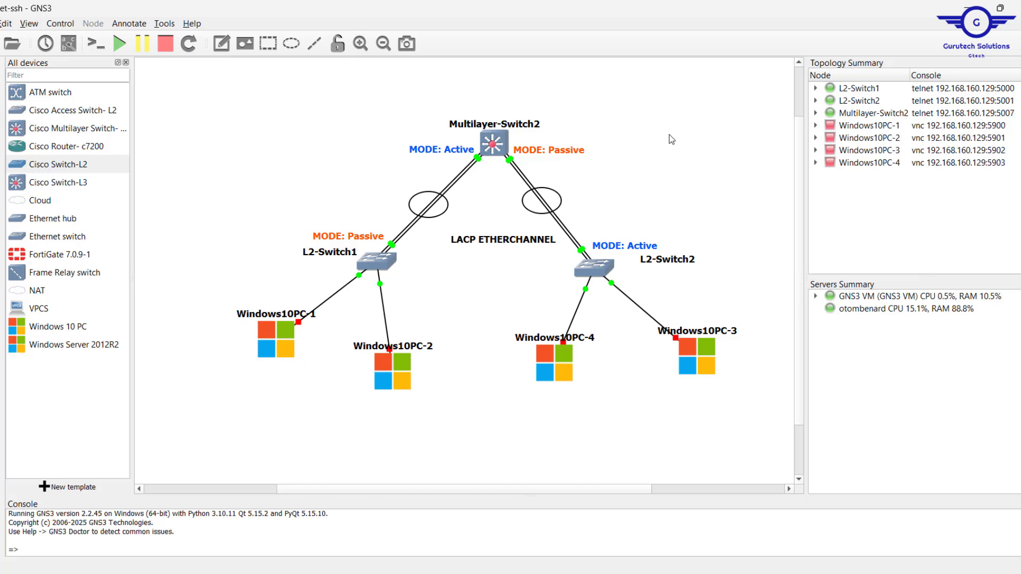
Open the PuTTY console of the L2-Switch1 node from the GNS3 canvas.
left_click(383, 265)
double_click(381, 264)
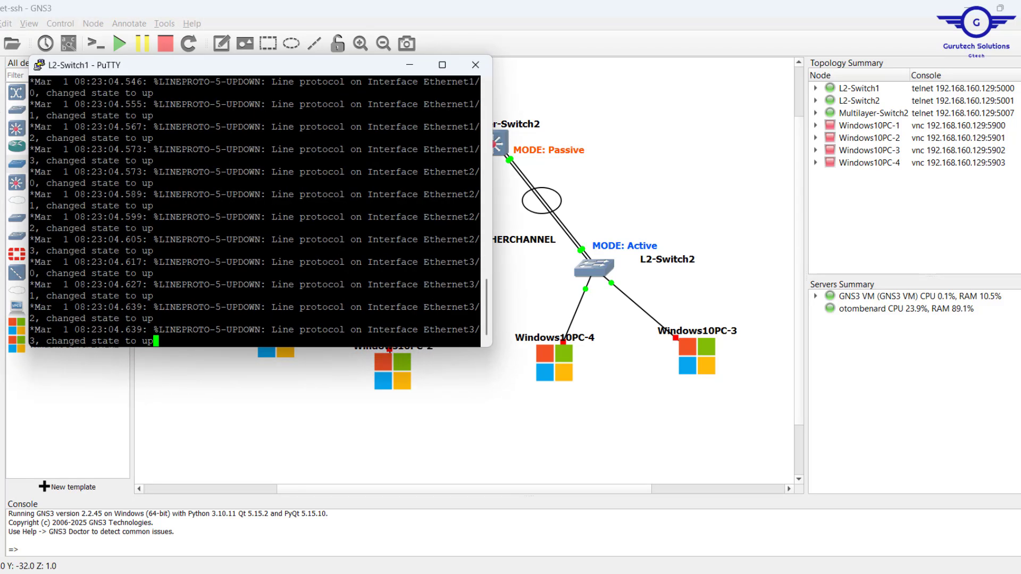
key("Return")
key("Return")
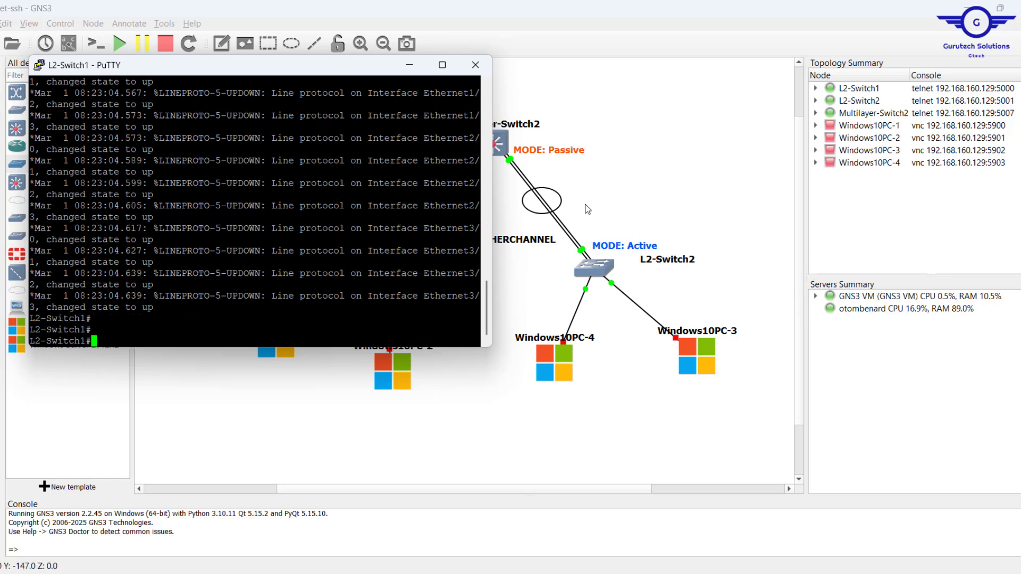
left_click(585, 205)
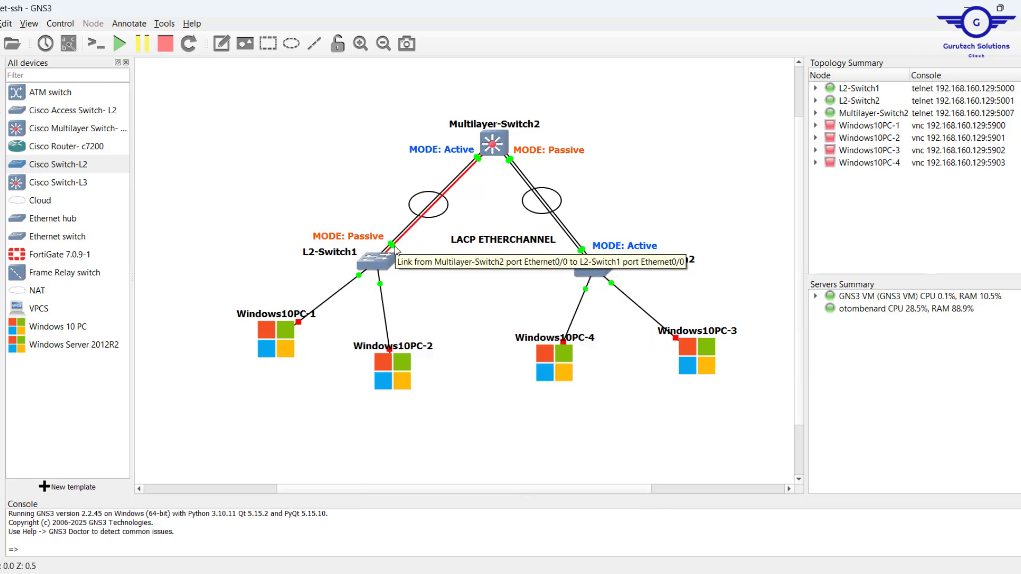
double_click(375, 264)
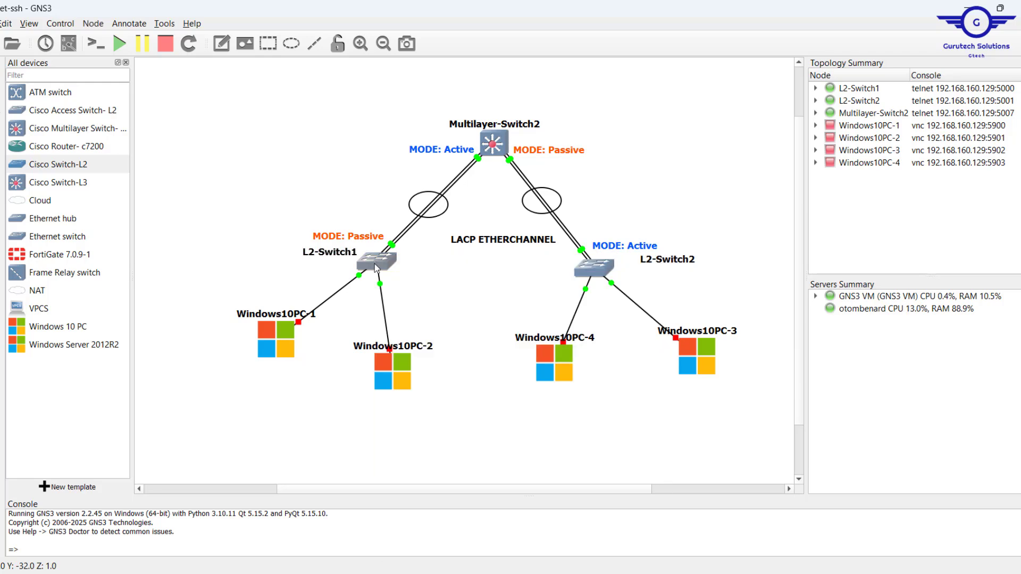
Enter global configuration mode and rename L2-Switch1 to SW1.
key("Return")
key("Return")
key("Return")
type("co")
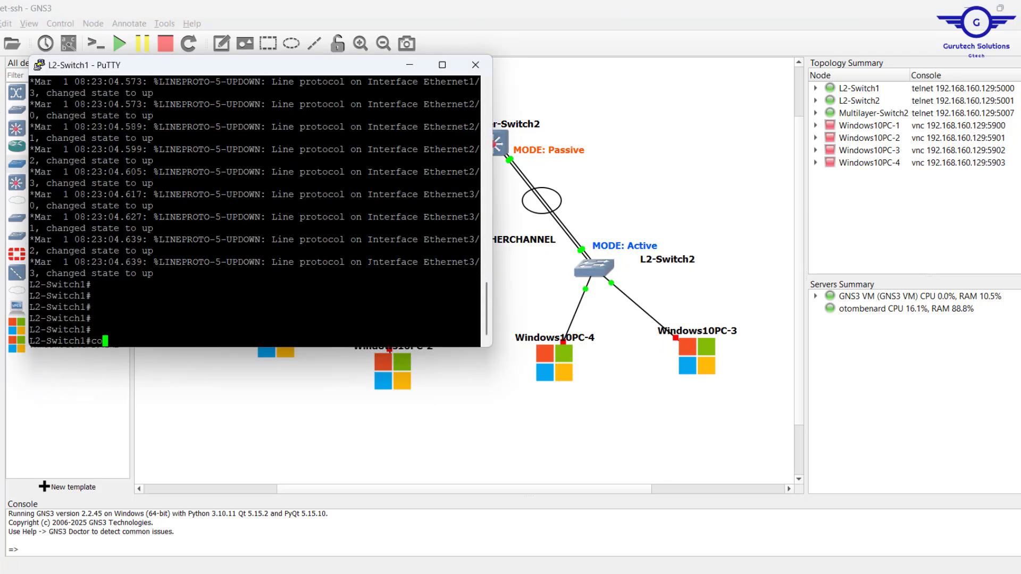
type("nf t")
key("Return")
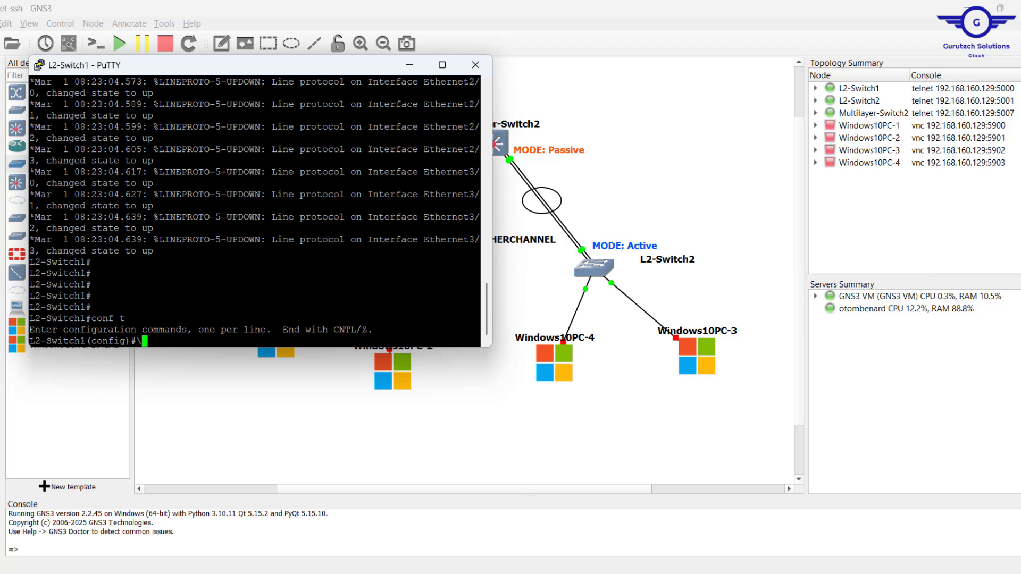
type("\\")
key("Return")
key("Return")
key("Return")
key("Return")
key("Return")
key("Return")
key("Return")
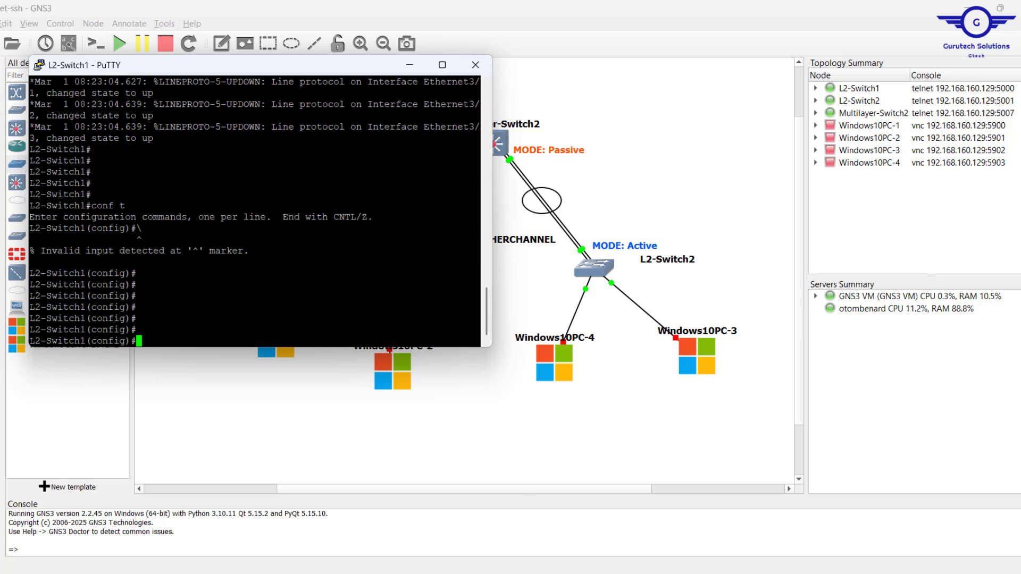
type("hostn")
key("Tab")
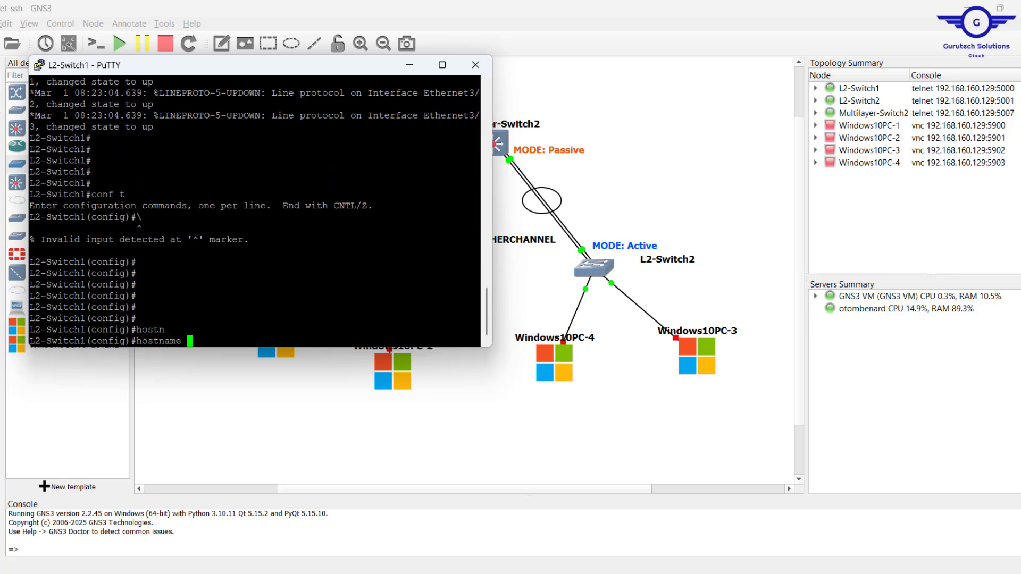
type("SW1")
key("Return")
key("Return")
key("Return")
key("Return")
key("Return")
key("Return")
Select interfaces eth0/0-1 and type channel-group 1.
type("int")
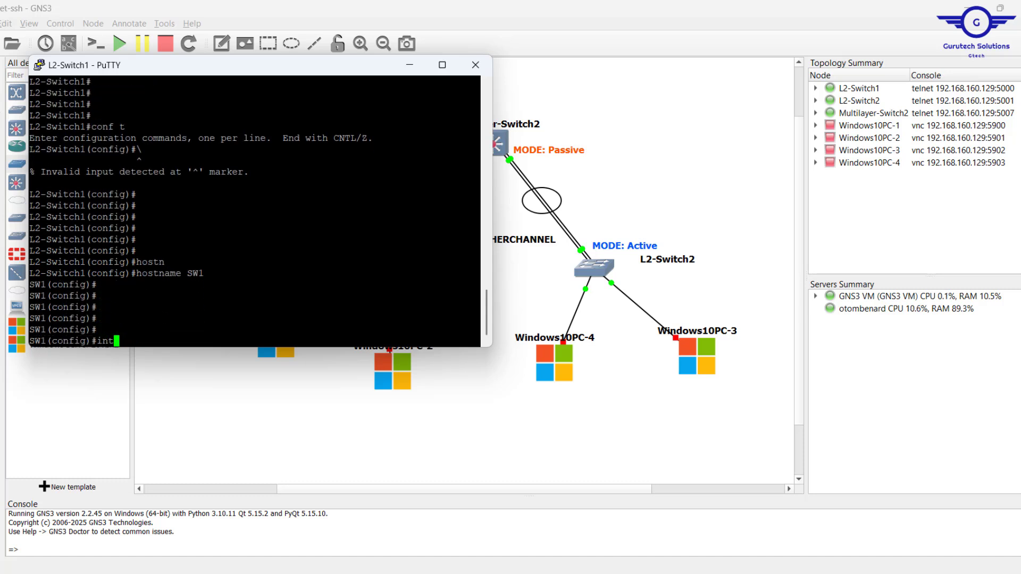
type(" range eth0/0-1")
key("Return")
key("Return")
key("Return")
key("Return")
key("Return")
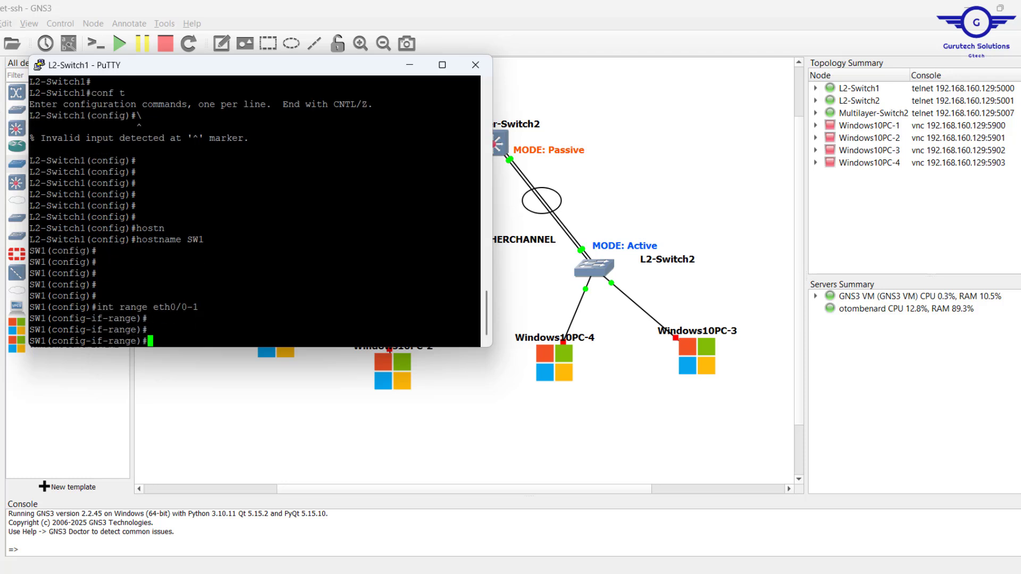
type("s")
key("BackSpace")
type("c")
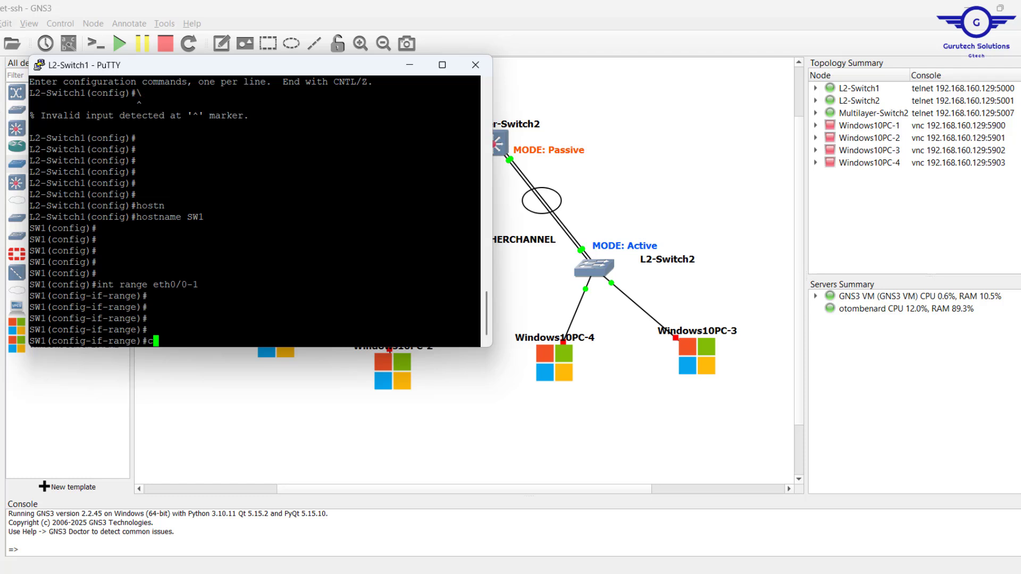
type("hann")
key("Tab")
type("g")
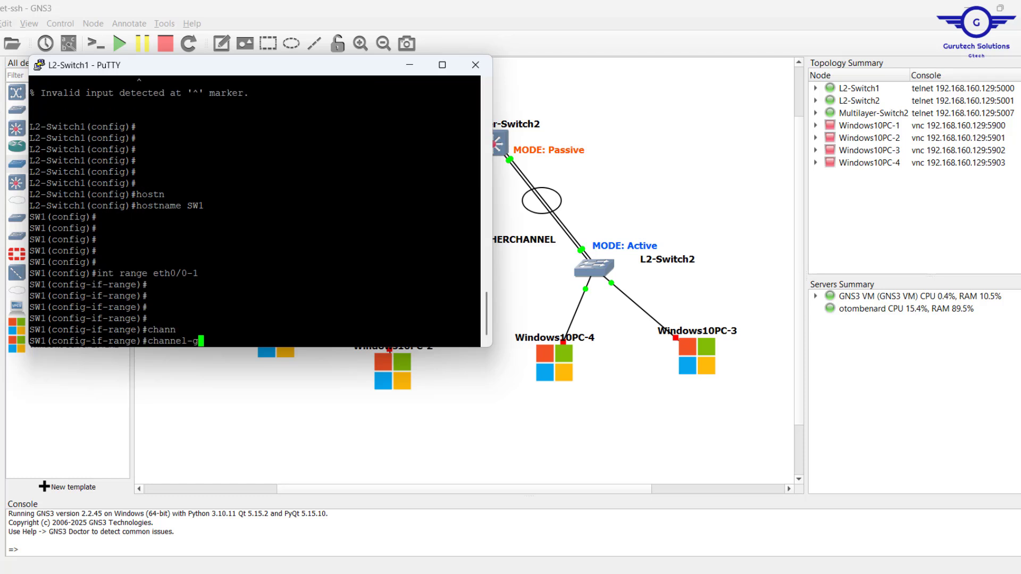
key("Tab")
type("1")
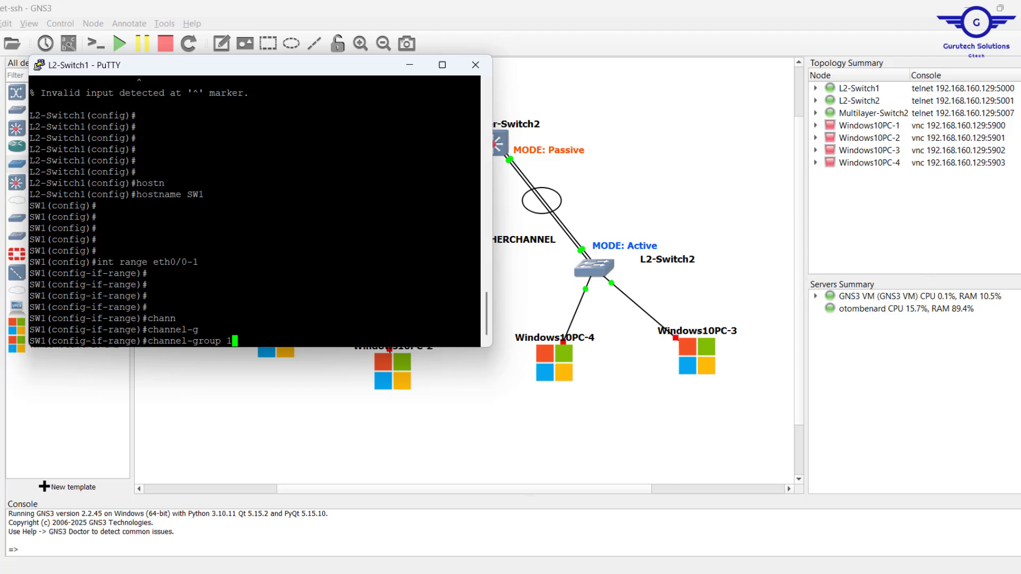
left_click_drag(273, 65, 518, 239)
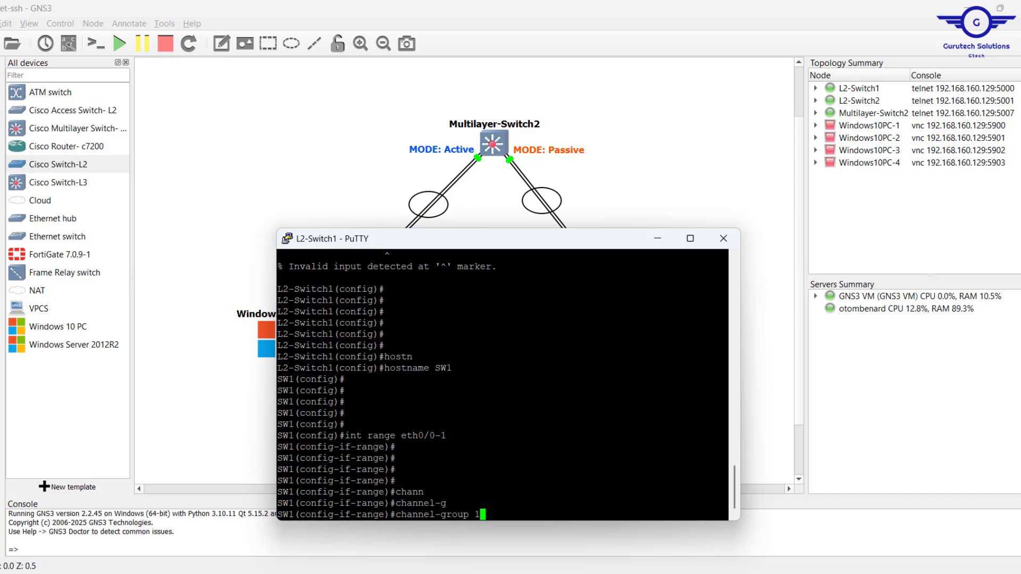
Put SW1's eth0/0-1 into passive LACP channel-group 1.
type("m")
key("Tab")
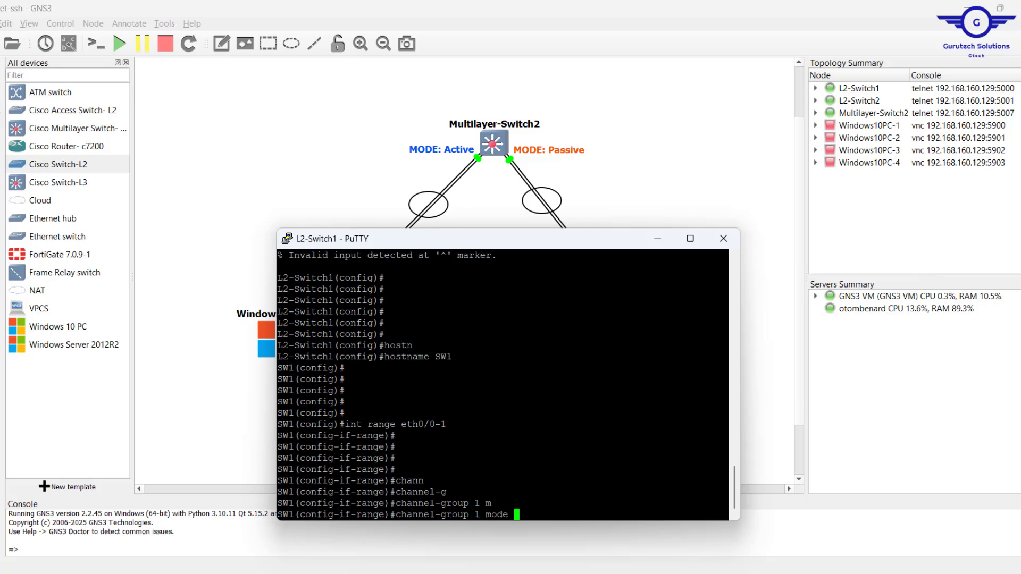
left_click_drag(448, 242, 418, 152)
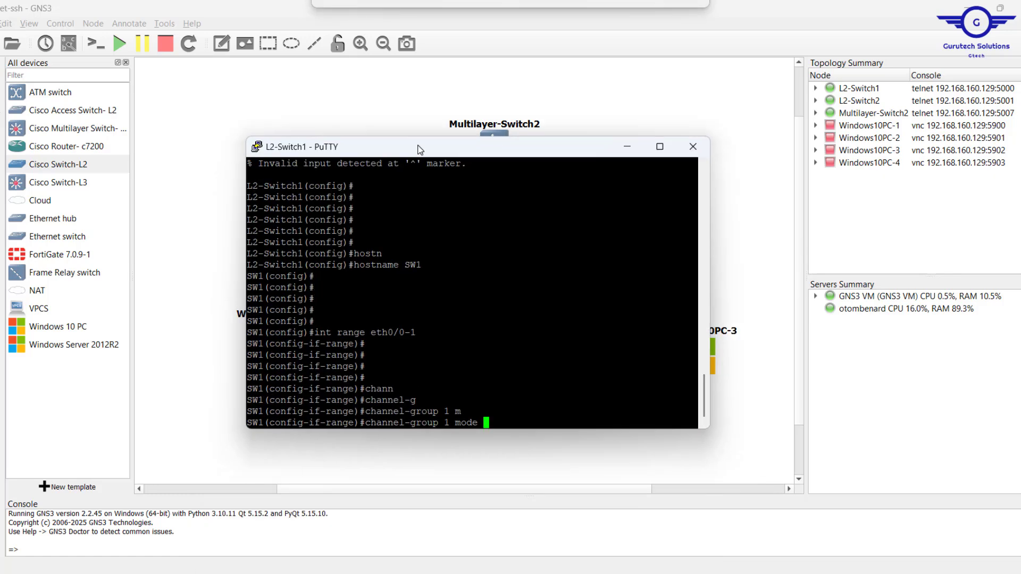
type("passi")
key("Tab")
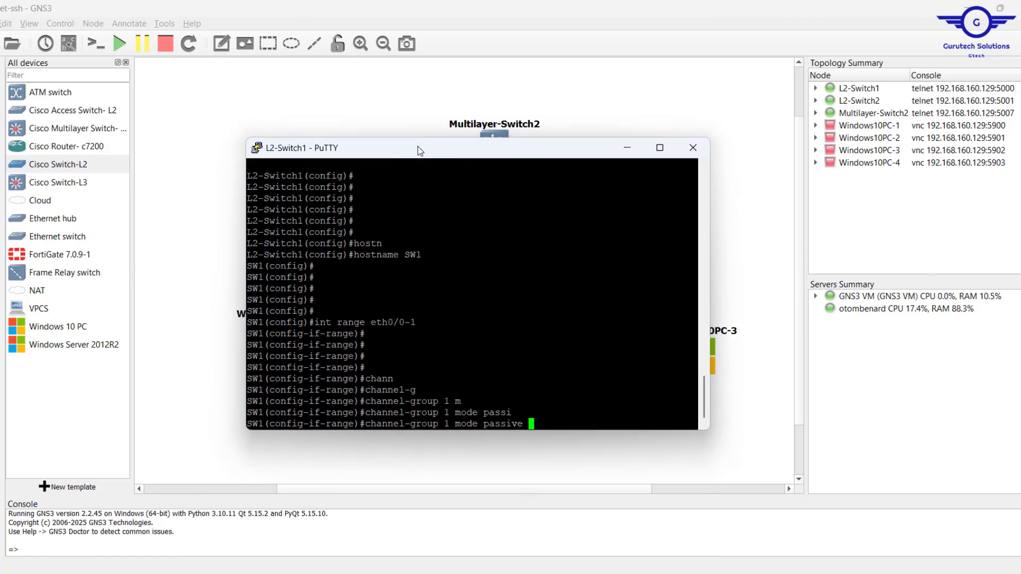
key("Return")
key("Return")
key("Return")
key("Return")
key("Return")
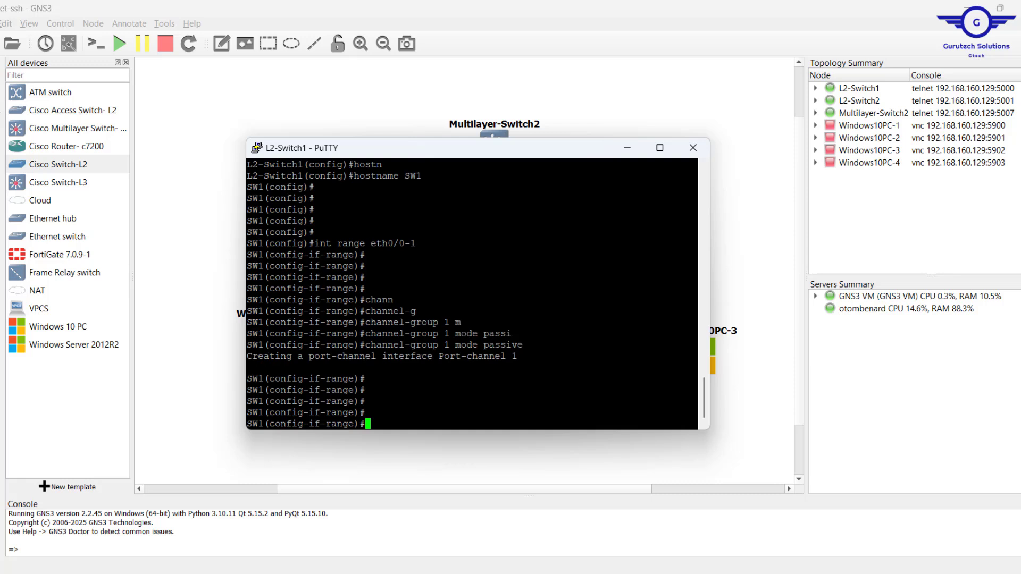
Enter interface Port-channel 1 and set its trunk encapsulation to dot1q.
left_click_drag(691, 356, 386, 356)
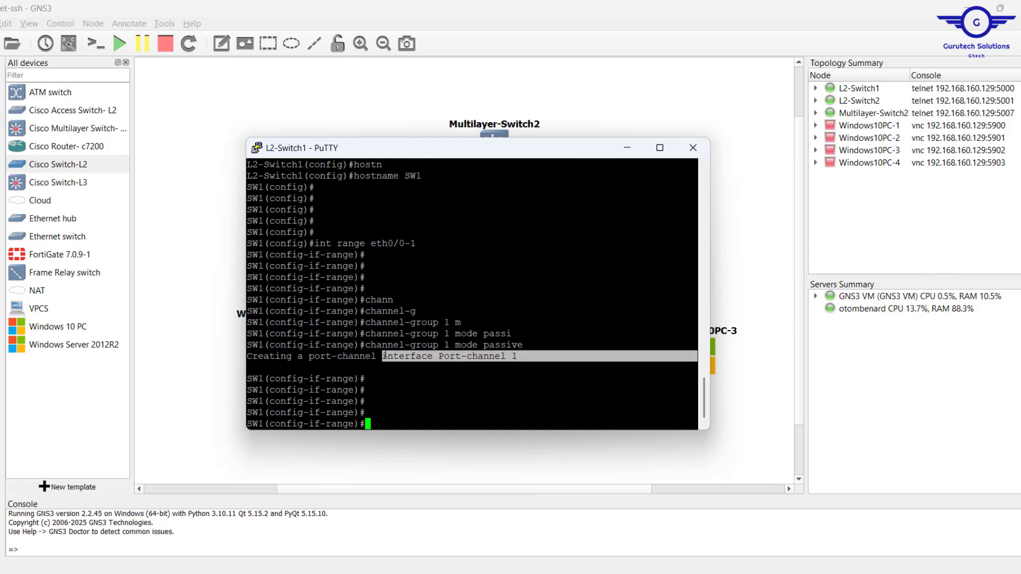
right_click(385, 355)
type("swit")
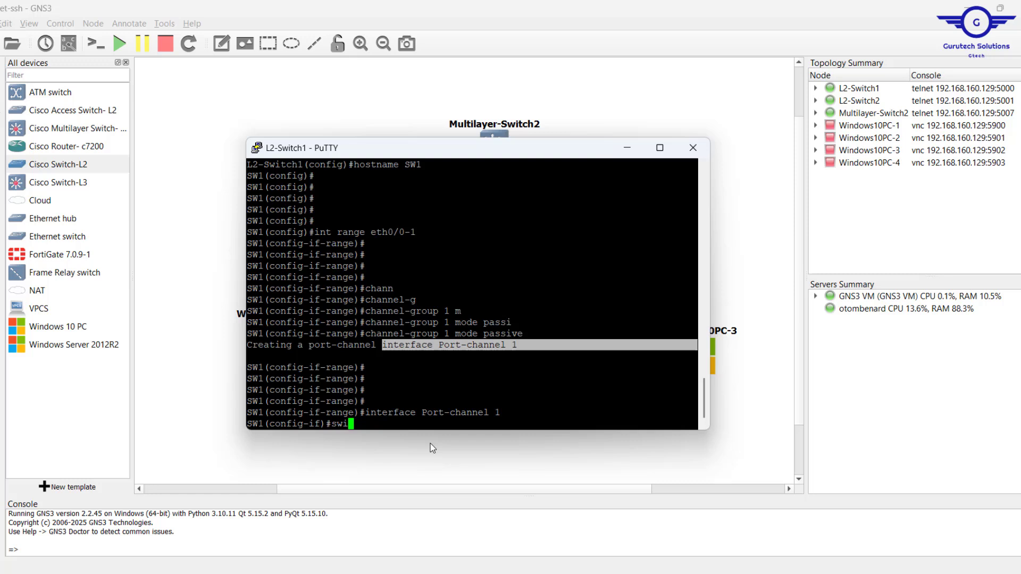
key("Tab")
key("Tab")
type("tr")
key("Tab")
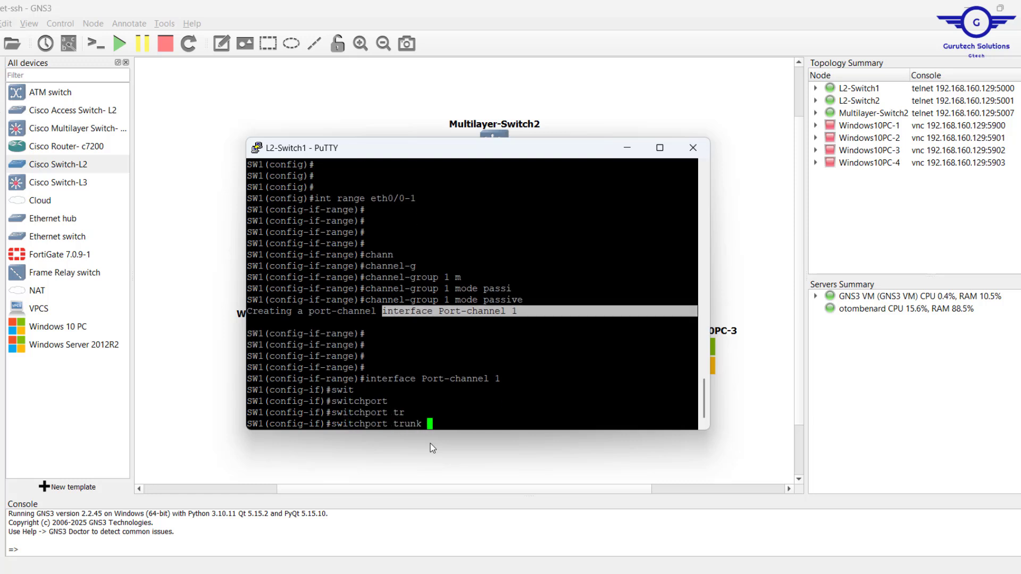
type("e")
key("Tab")
type("d")
key("Tab")
key("Return")
key("Return")
key("Return")
key("Return")
key("Return")
key("Return")
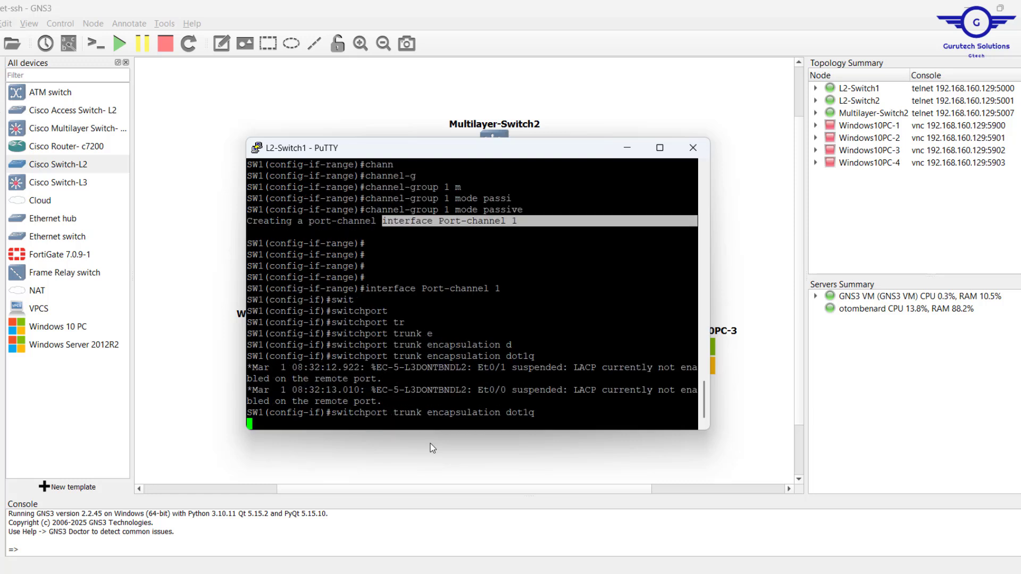
Set Port-channel 1 to switchport mode trunk.
type("sw")
key("Tab")
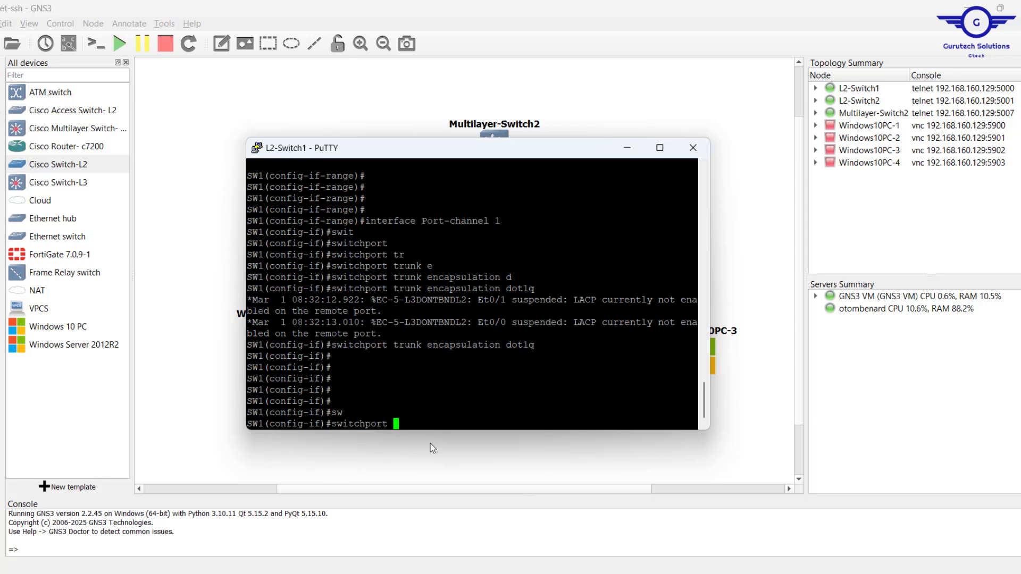
type("m")
key("Tab")
type("tr")
key("Tab")
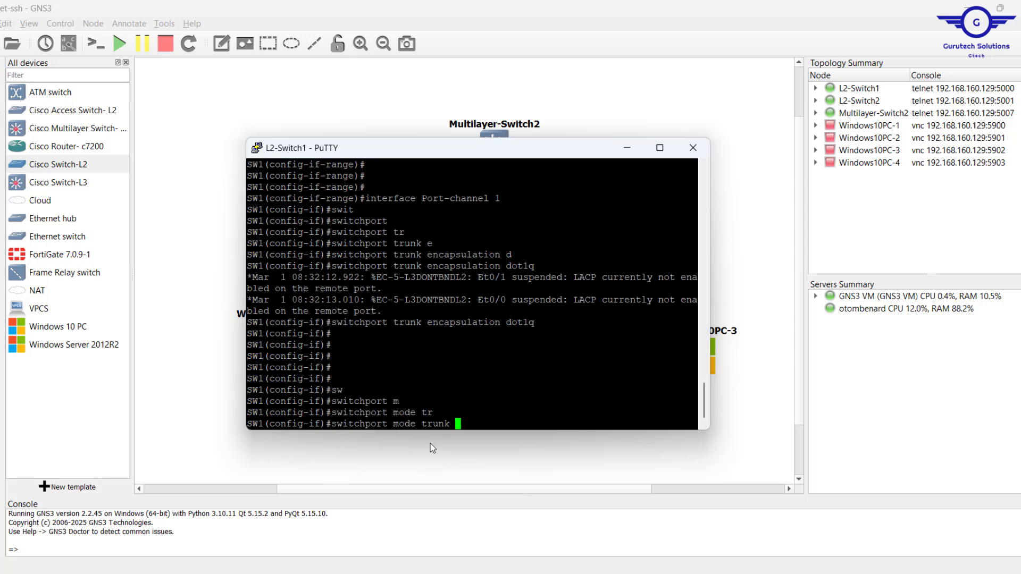
key("Return")
key("Return")
key("Return")
key("Return")
Exit the port-channel interface and save SW1's configuration with do wr.
type("ex")
key("Return")
key("Return")
key("Return")
key("Return")
key("Return")
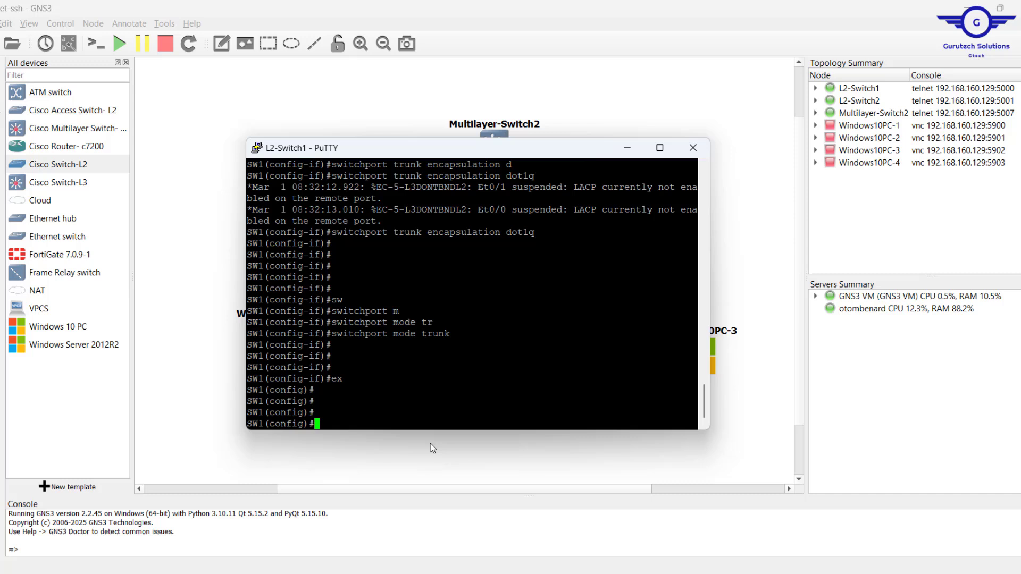
type("do wr")
key("Return")
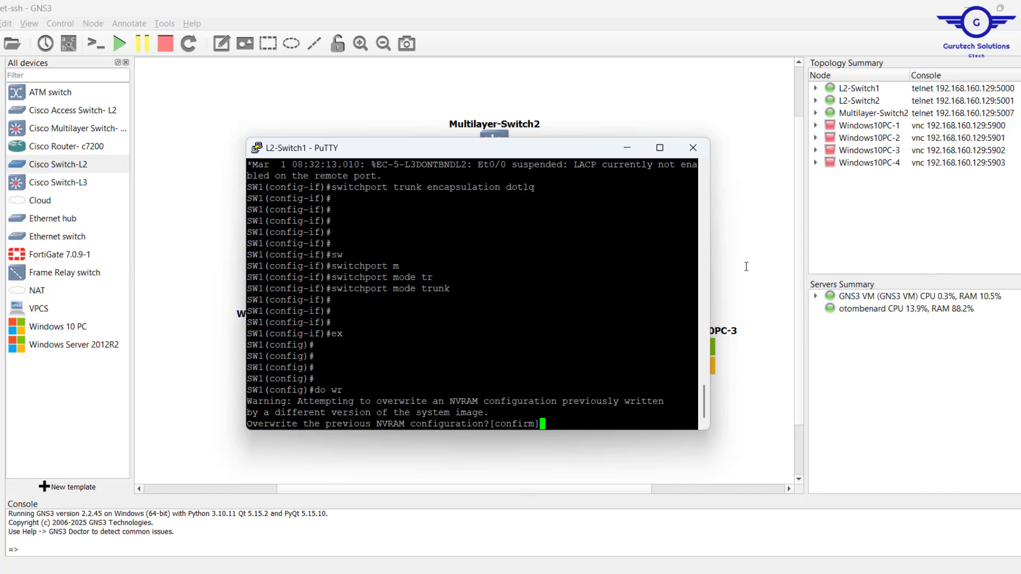
key("Return")
key("Return")
key("Return")
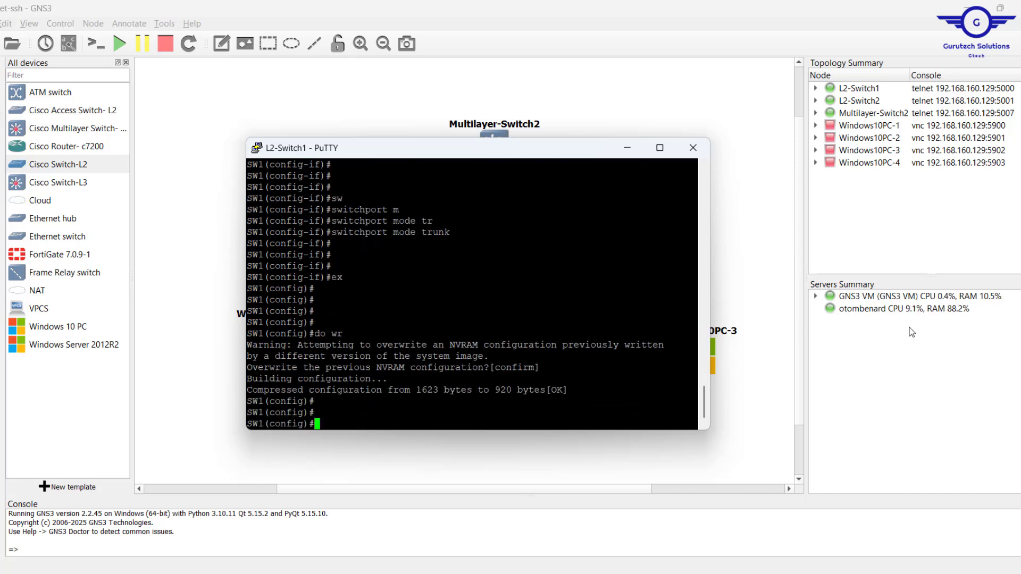
Open L2-Switch2's console, enter configuration mode and rename the switch to SW2.
left_click(747, 261)
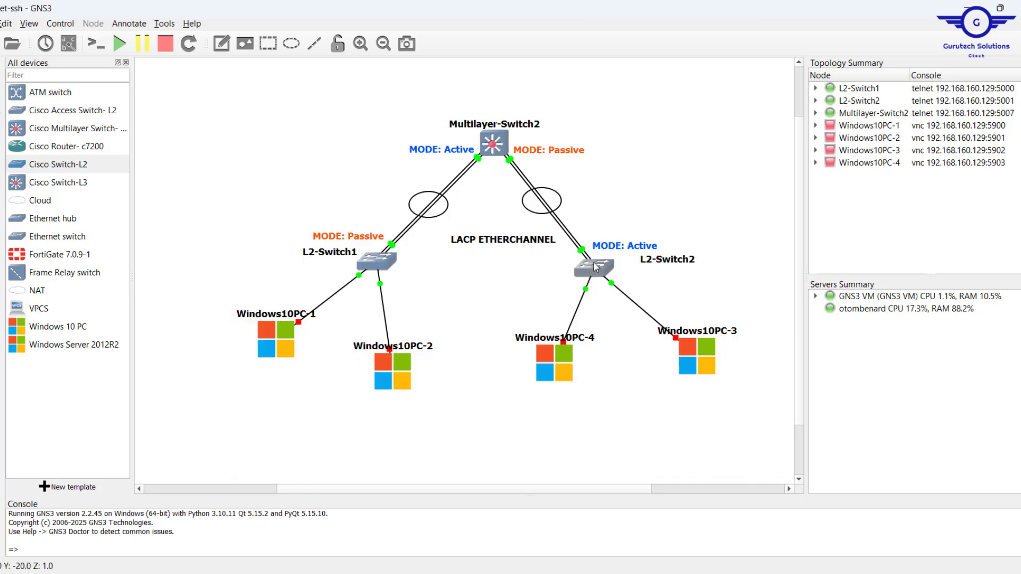
double_click(595, 266)
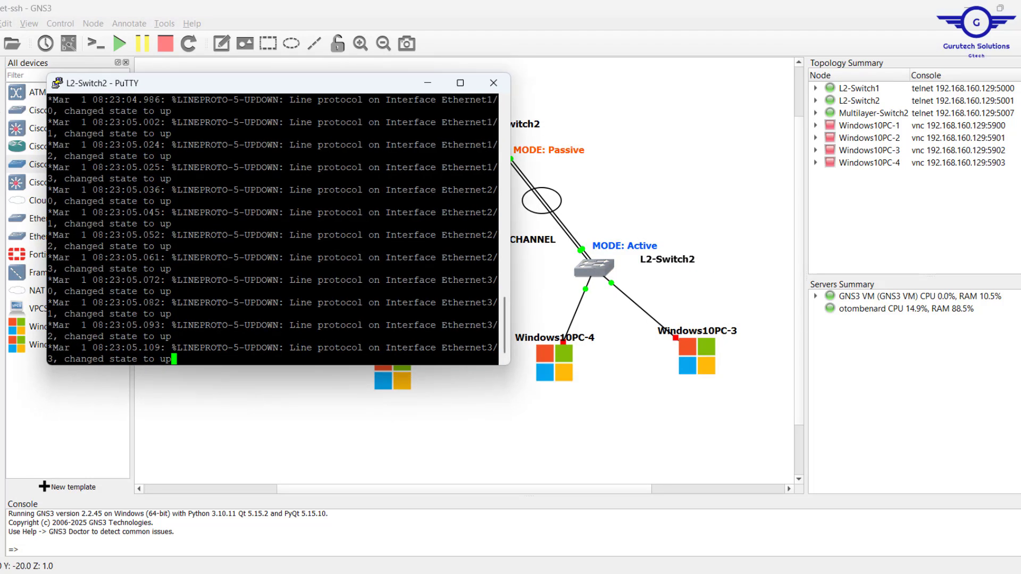
key("Return")
key("Return")
key("Return")
key("Return")
key("Return")
type("co")
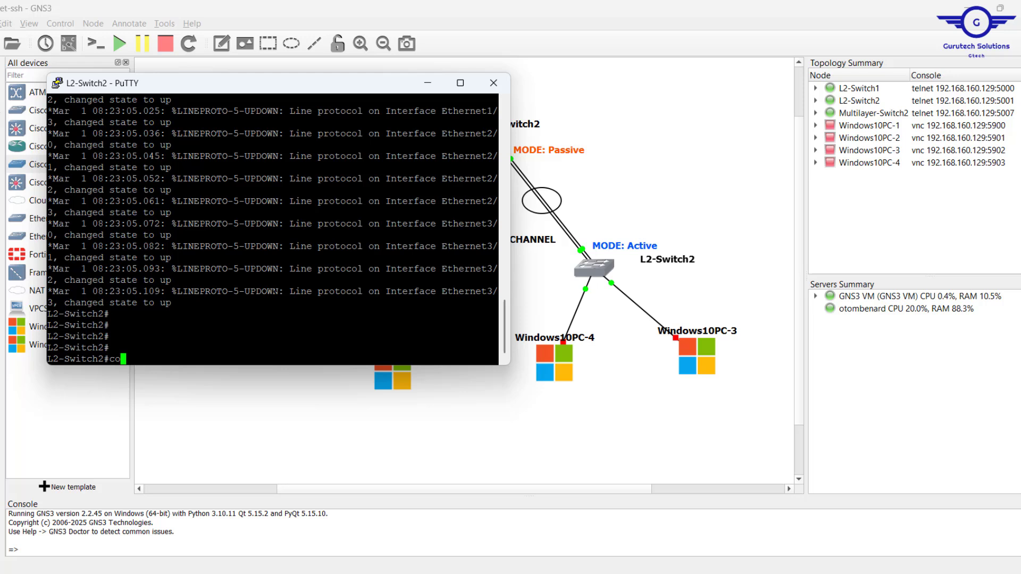
type("nf t")
key("Return")
key("Return")
key("Return")
key("Return")
type("h2(config)#h")
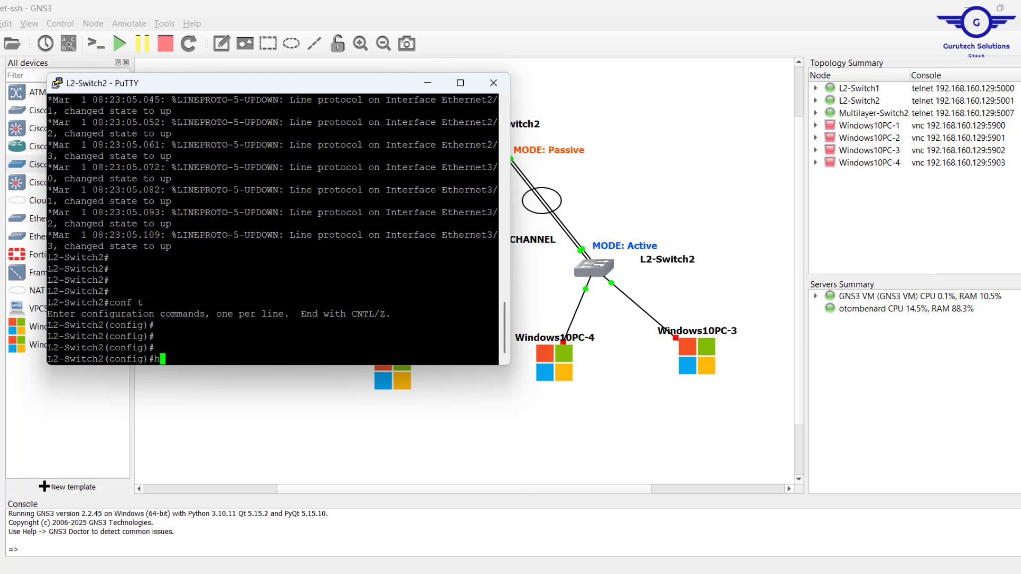
type("ostn SW2")
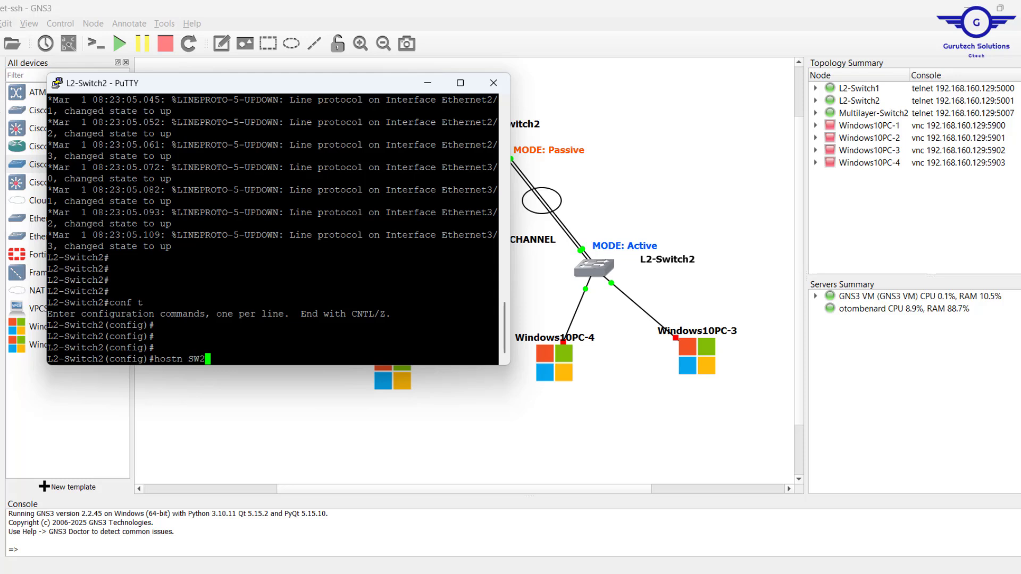
key("Return")
key("Return")
Put interfaces eth0/0-1 into active LACP channel-group 2.
key("Return")
key("Return")
key("Return")
key("Return")
type("in")
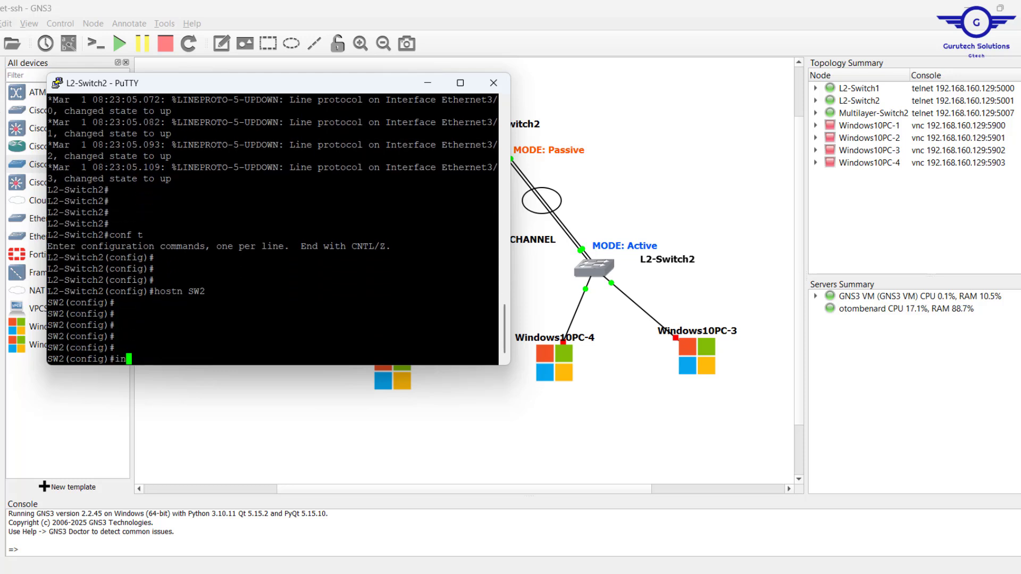
type("t range eth0/0-1")
key("Return")
key("Return")
key("Return")
key("Return")
key("Return")
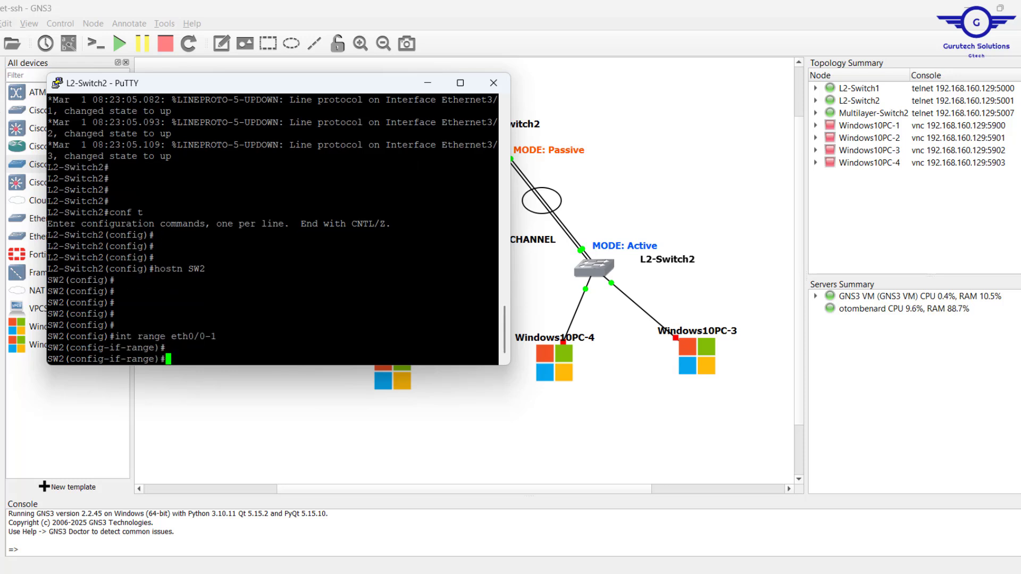
type("chann")
key("Tab")
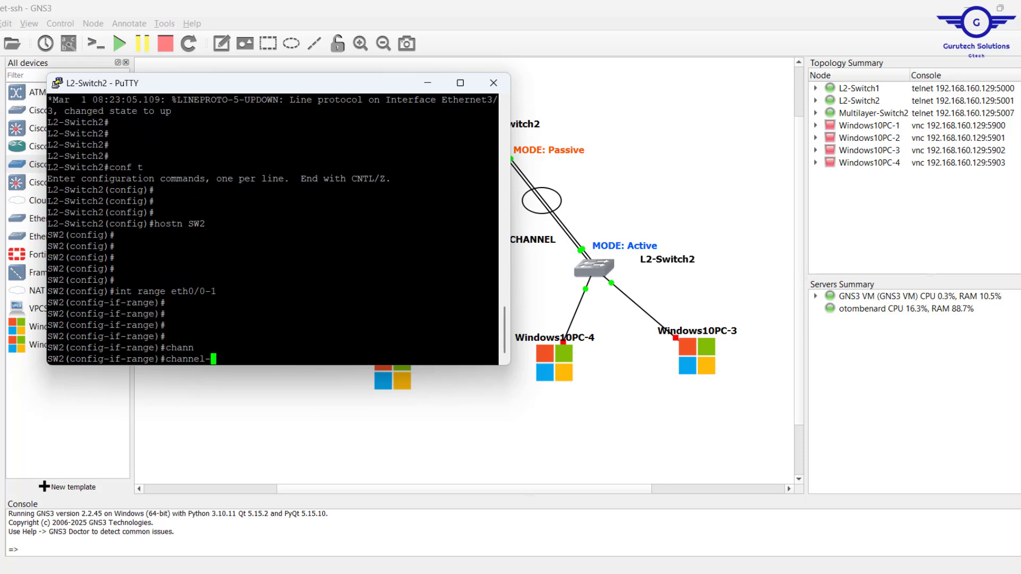
type("gr")
key("Tab")
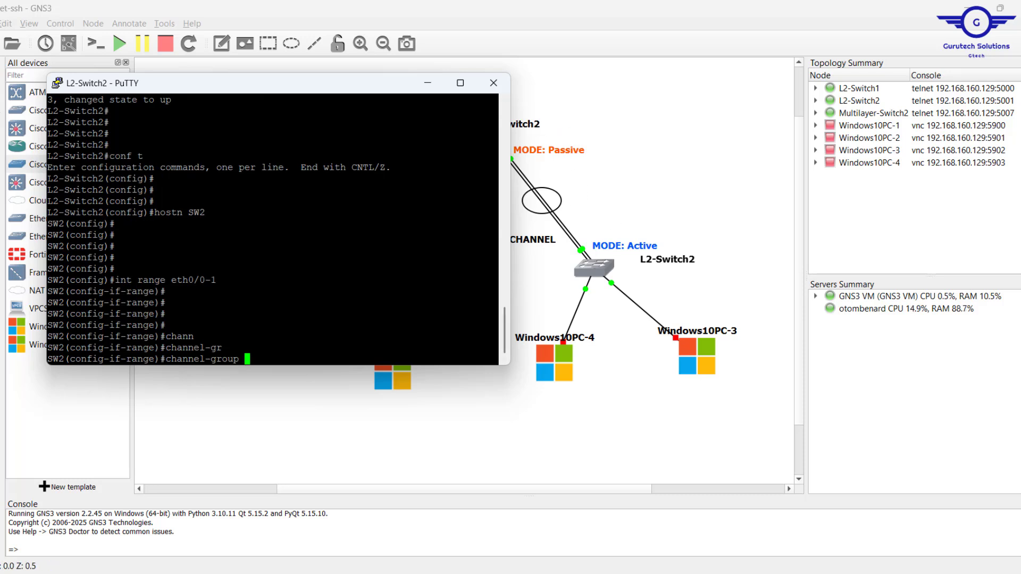
type("2 mo")
key("Tab")
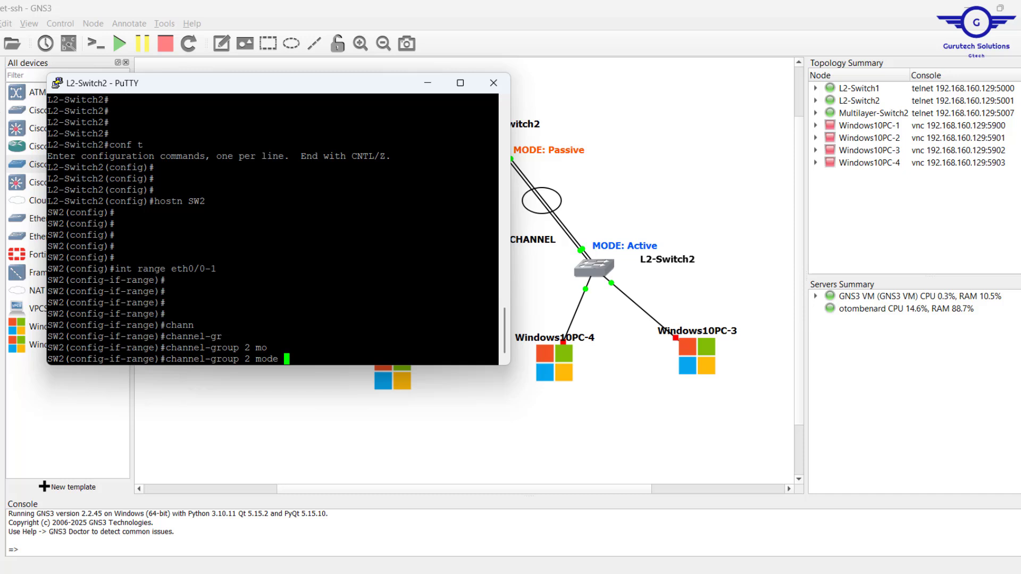
type("act")
key("Tab")
key("Return")
key("Return")
key("Return")
key("Return")
key("Return")
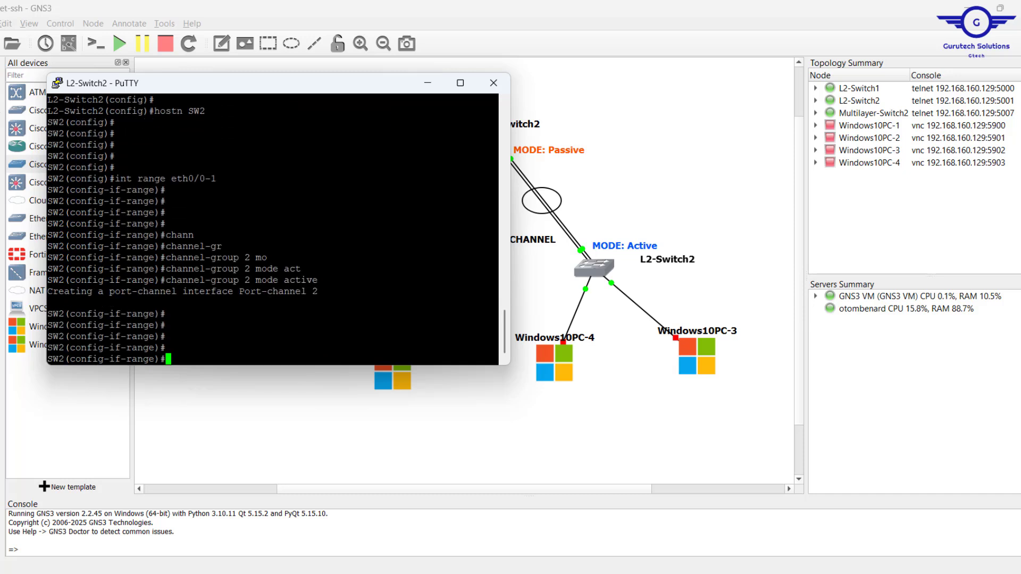
Enter interface Port-channel 2 and set its trunk encapsulation to dot1q.
left_click_drag(318, 292, 185, 292)
right_click(186, 292)
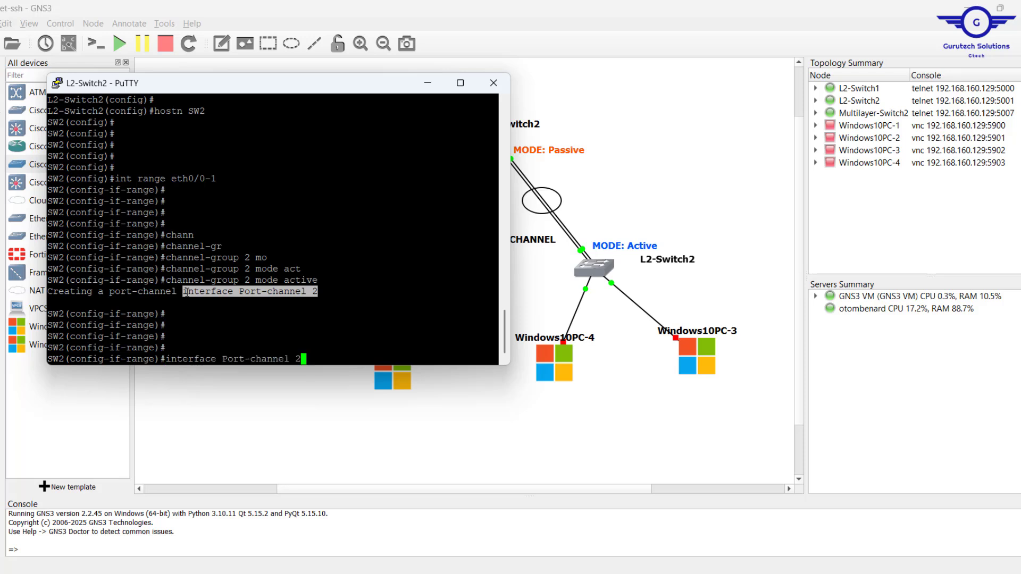
key("Return")
key("Return")
key("Return")
key("Return")
key("Return")
key("Return")
type("sw")
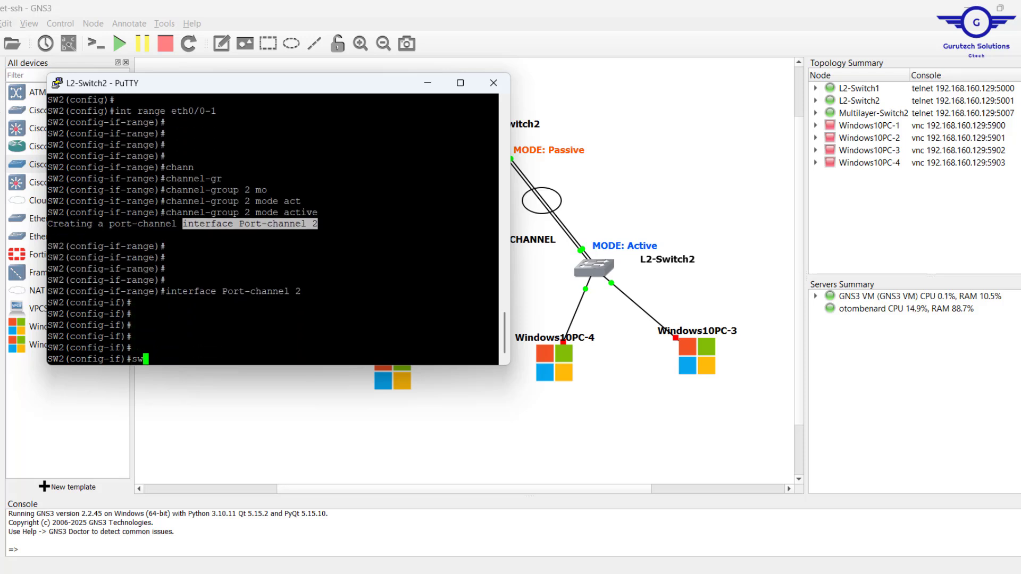
type("i")
key("Tab")
type("tr")
key("Tab")
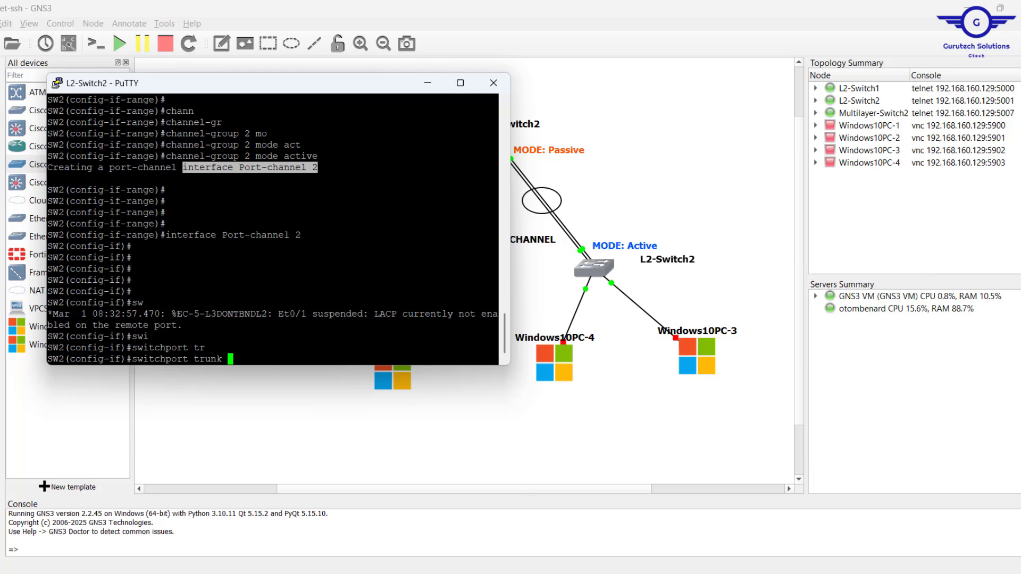
type("e")
key("Tab")
type("d")
key("Tab")
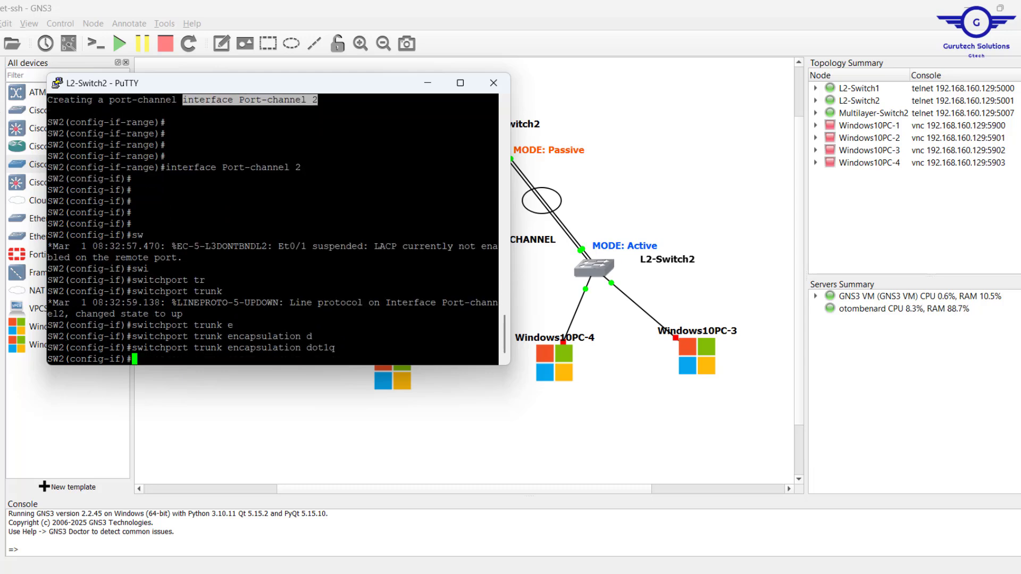
key("Return")
key("Return")
key("Return")
key("Return")
Set Port-channel 2 to switchport mode trunk.
type("switchport")
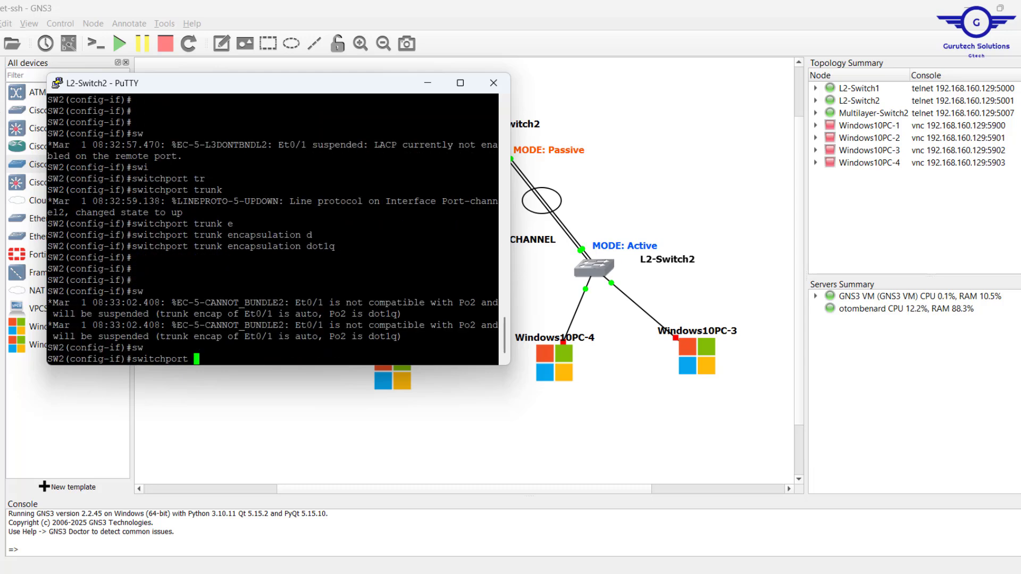
key("Tab")
type("m")
key("Tab")
type("tr")
key("Tab")
key("Return")
key("Return")
key("Return")
key("Return")
key("Return")
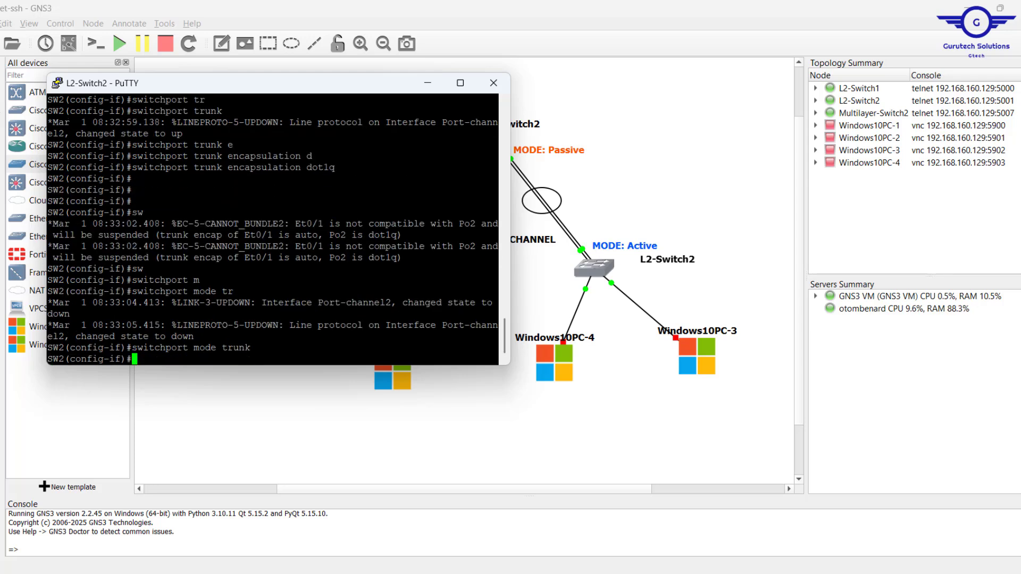
type("ex")
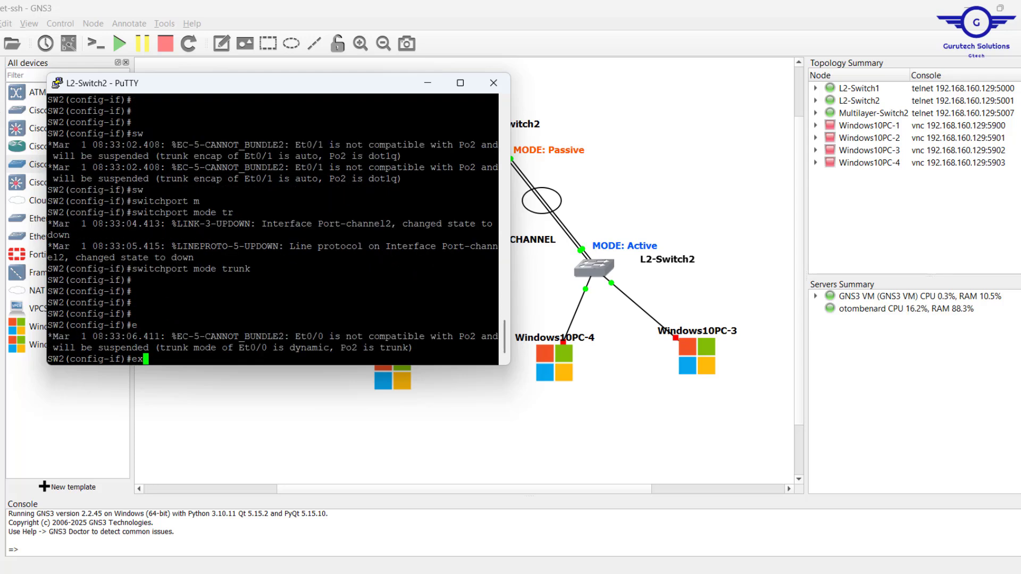
key("BackSpace")
key("BackSpace")
Save SW2's configuration with do wr.
type("do wr")
key("Return")
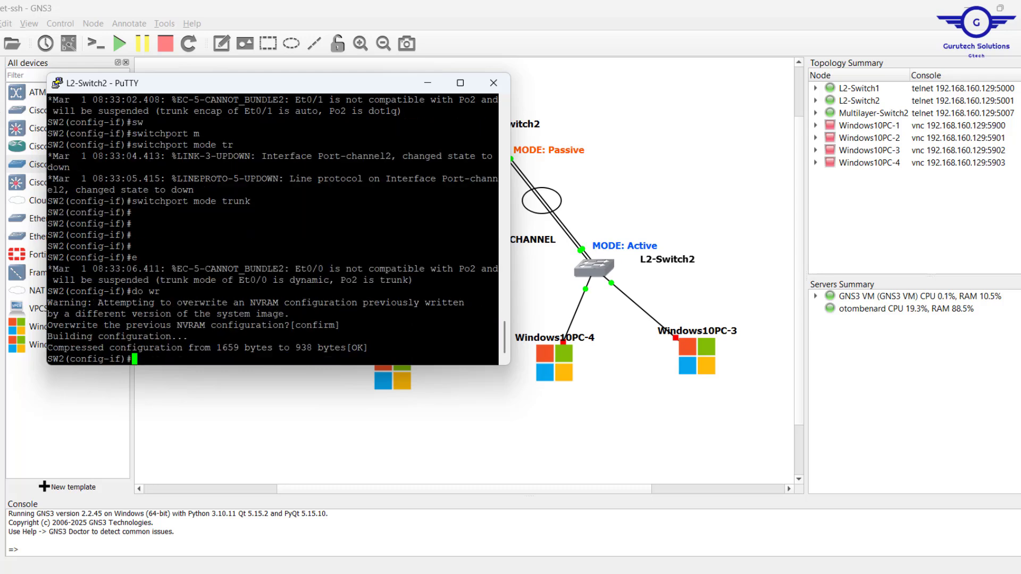
key("Return")
key("Return")
key("Return")
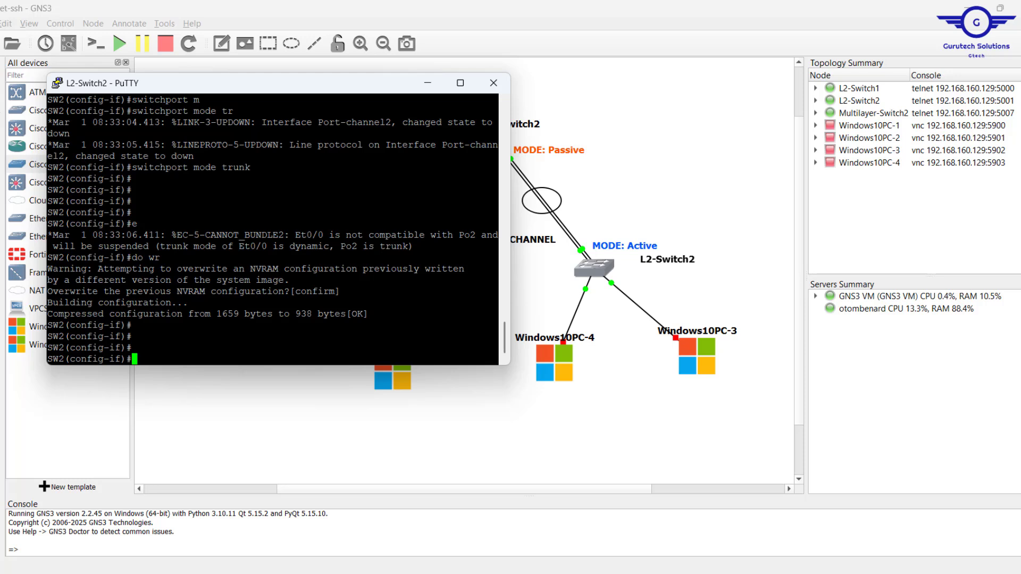
key("Return")
key("Return")
key("Return")
key("Return")
key("Return")
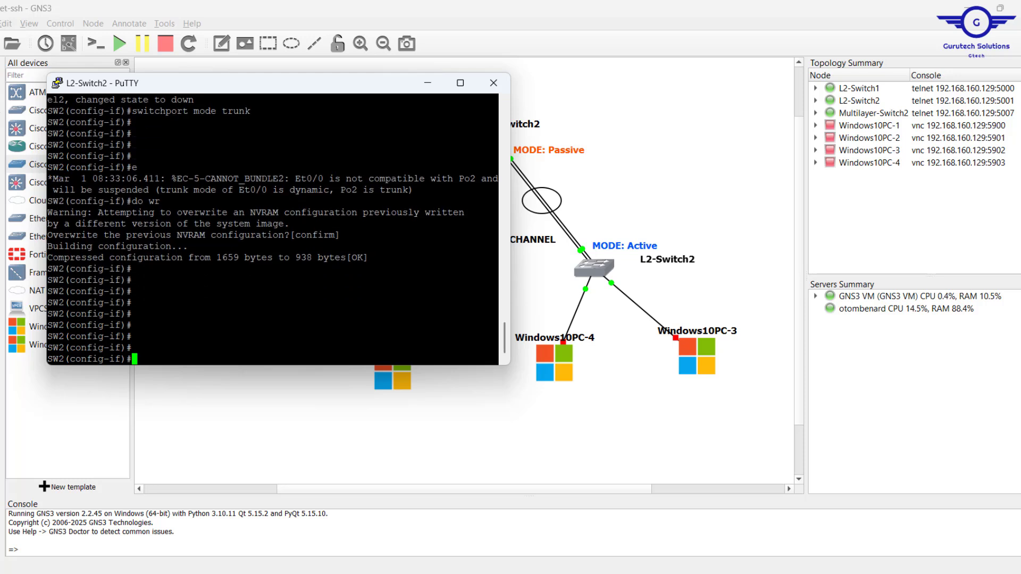
Run do sh etherchannel on SW2.
type("do sh etherchann")
key("Tab")
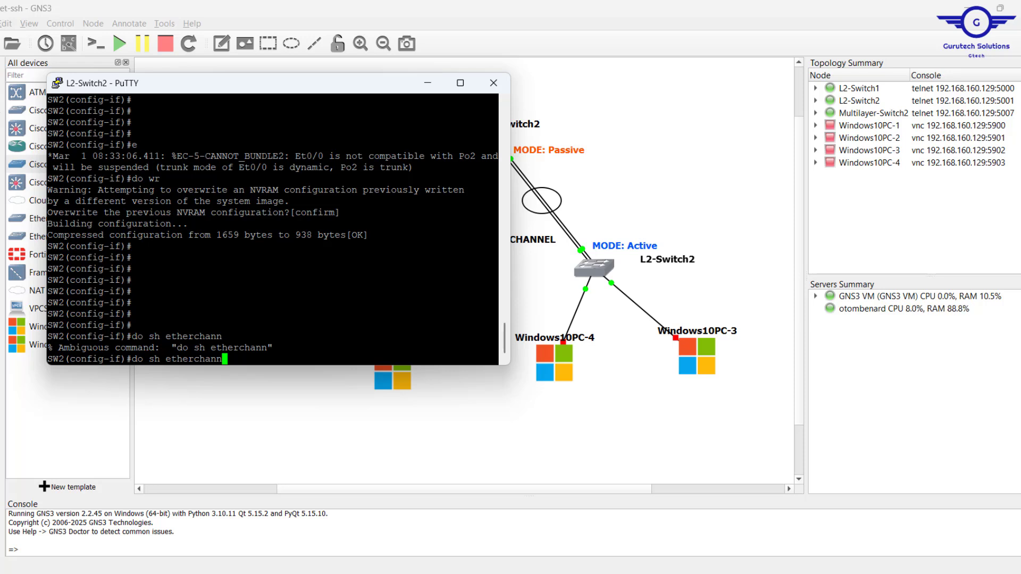
type("wl")
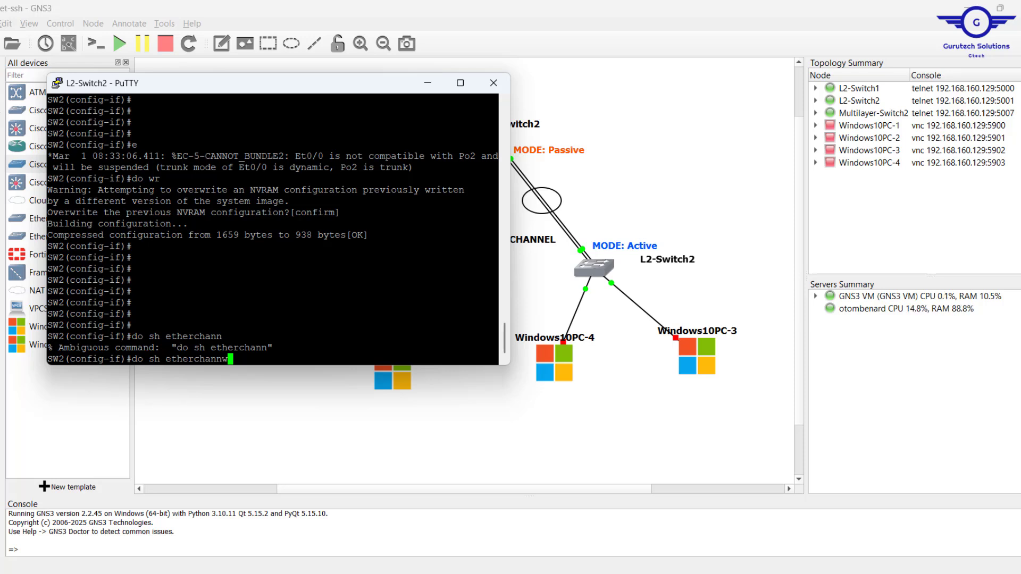
key("BackSpace")
key("BackSpace")
type("el")
key("Return")
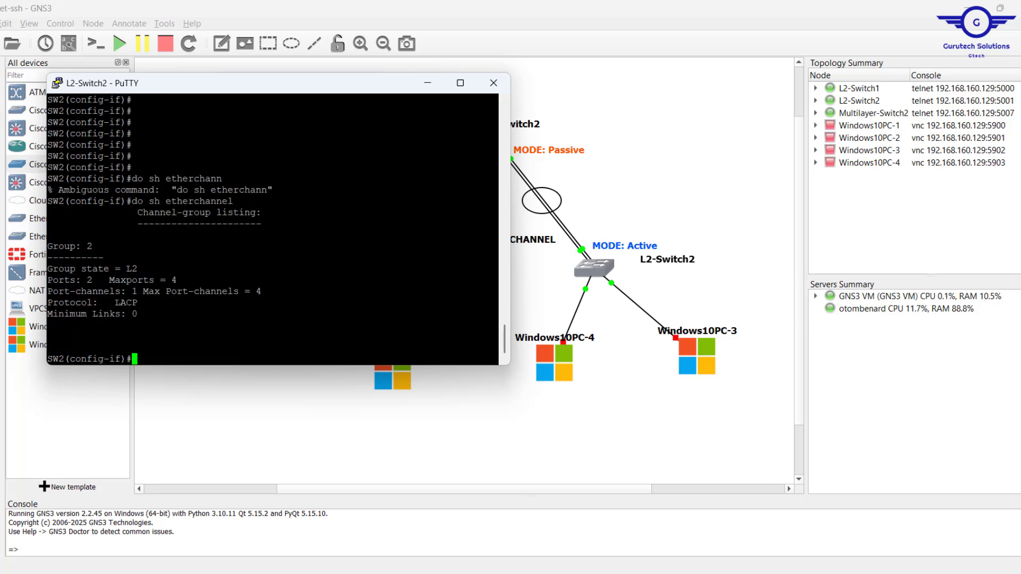
Highlight group 2's LACP protocol and 2-port details, then return to the topology.
left_click_drag(497, 317, 24, 234)
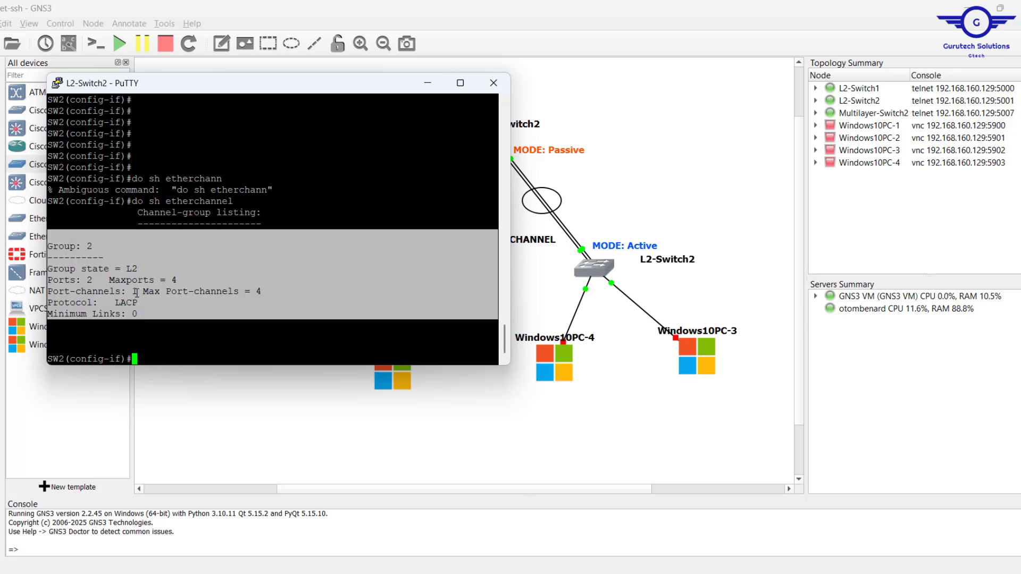
left_click_drag(138, 303, 106, 304)
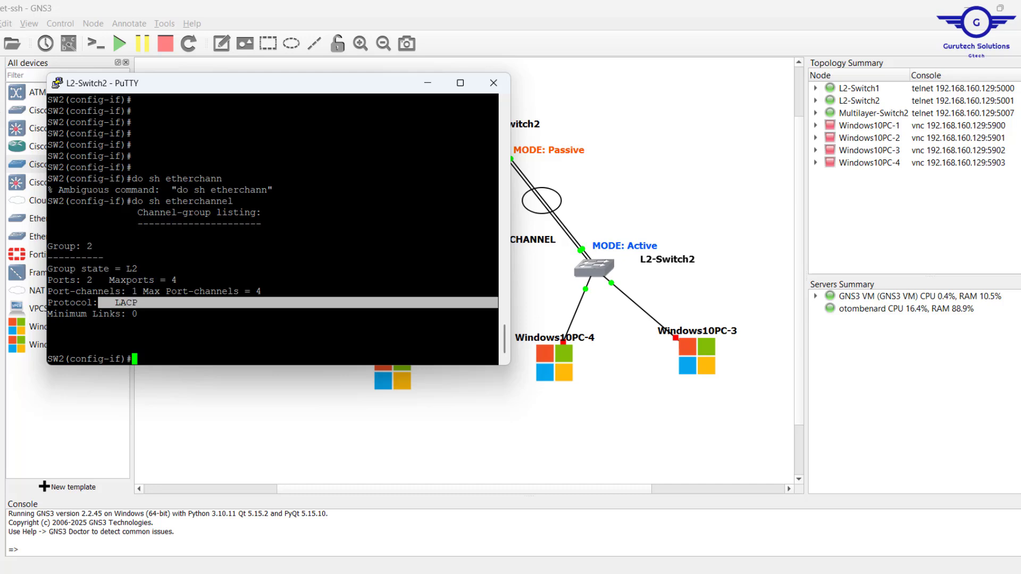
left_click(610, 159)
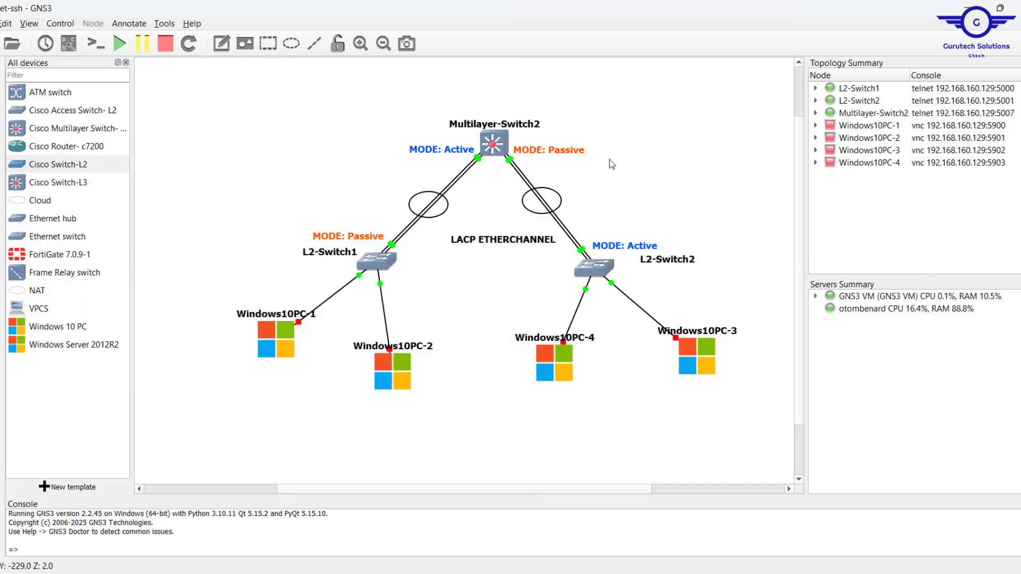
Open Multilayer-Switch2's console and run do sh etherchannel, listing LACP groups 1 and 2.
double_click(498, 148)
key("Return")
key("Return")
key("Return")
key("Return")
key("Return")
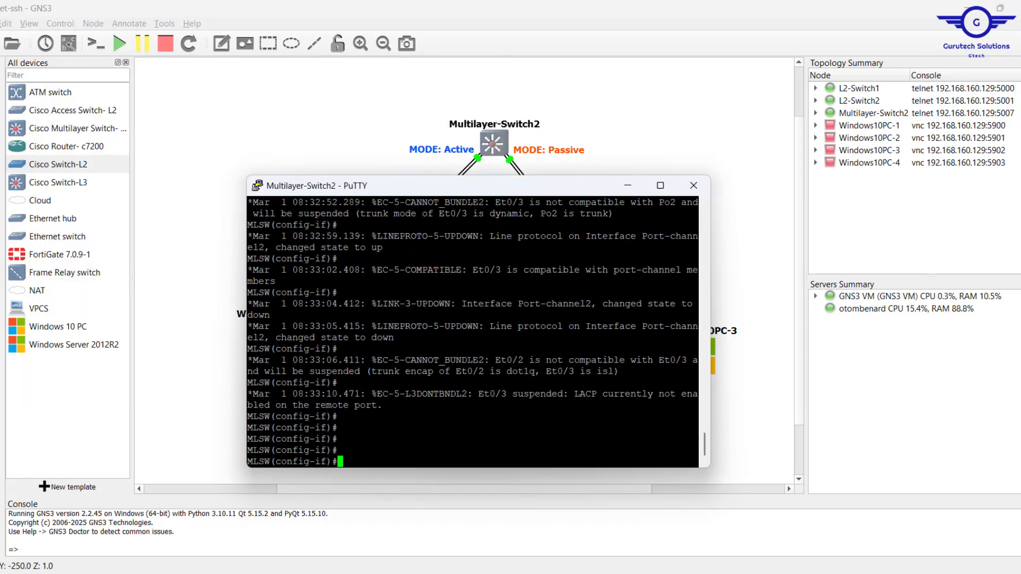
type("do sh ether")
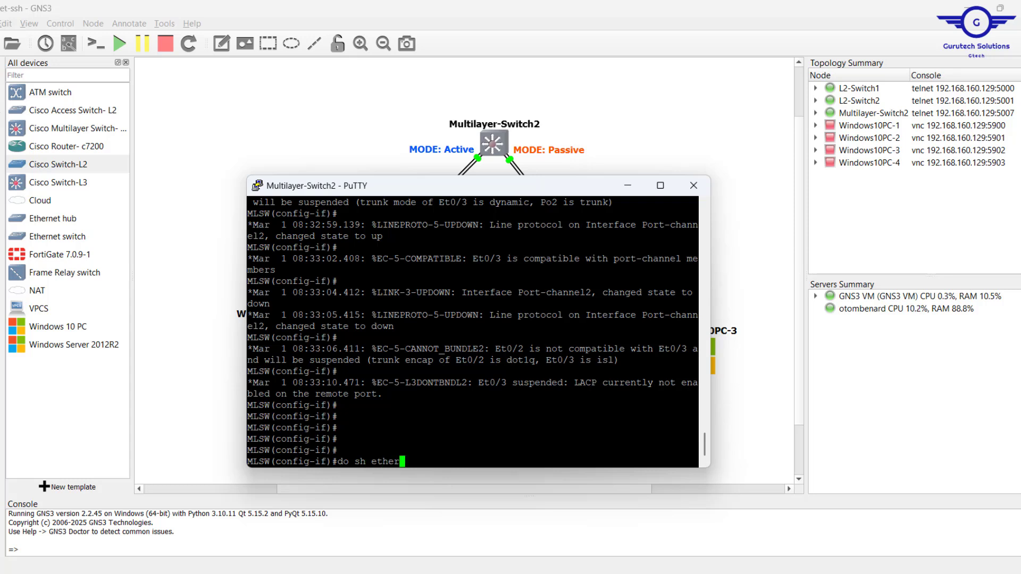
type("channel")
key("Return")
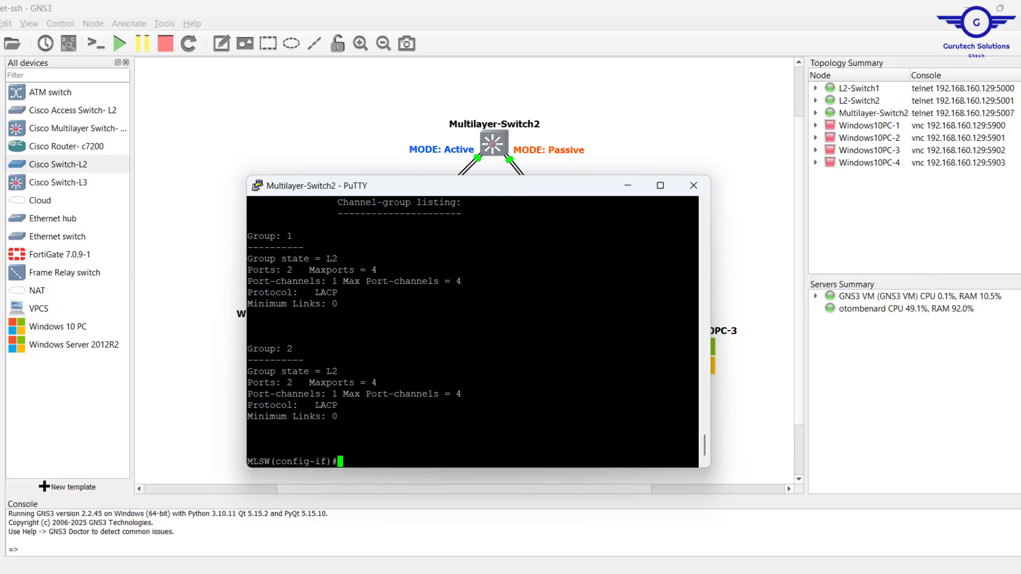
key("Return")
key("Return")
key("Return")
type("d")
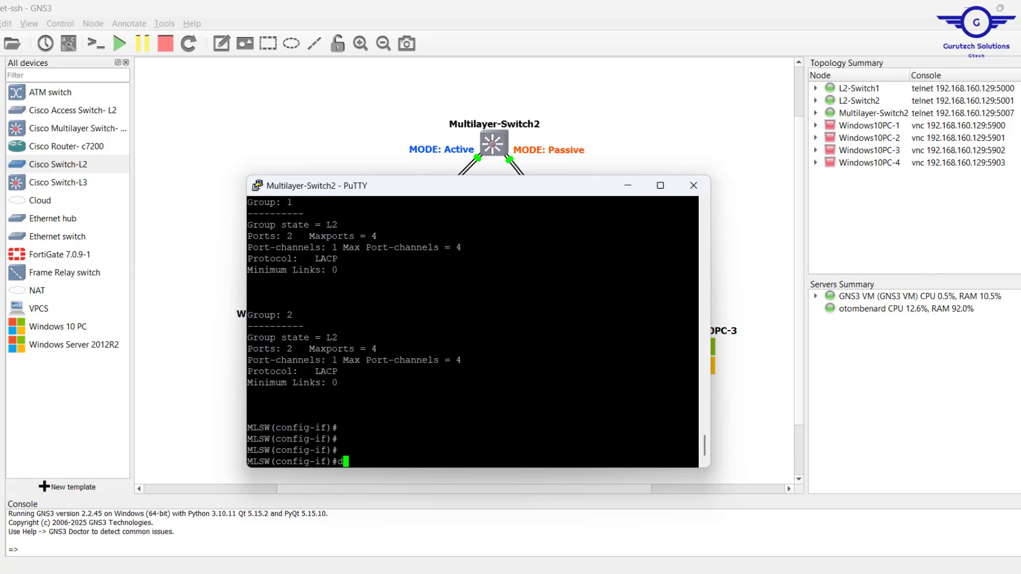
type("o sh etherchannel")
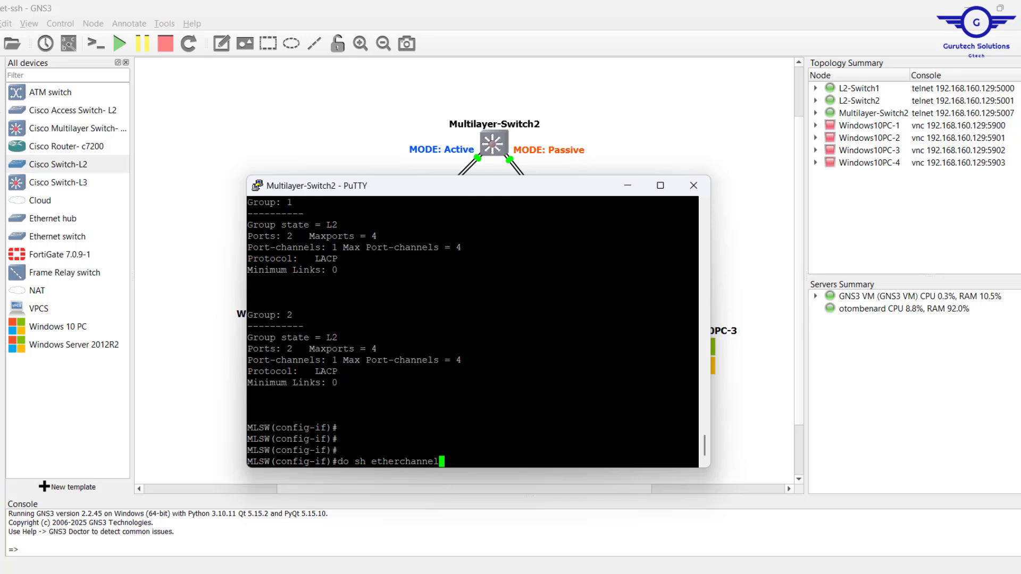
type(" summ")
Run do sh etherchannel summary on Multilayer-Switch2.
key("Return")
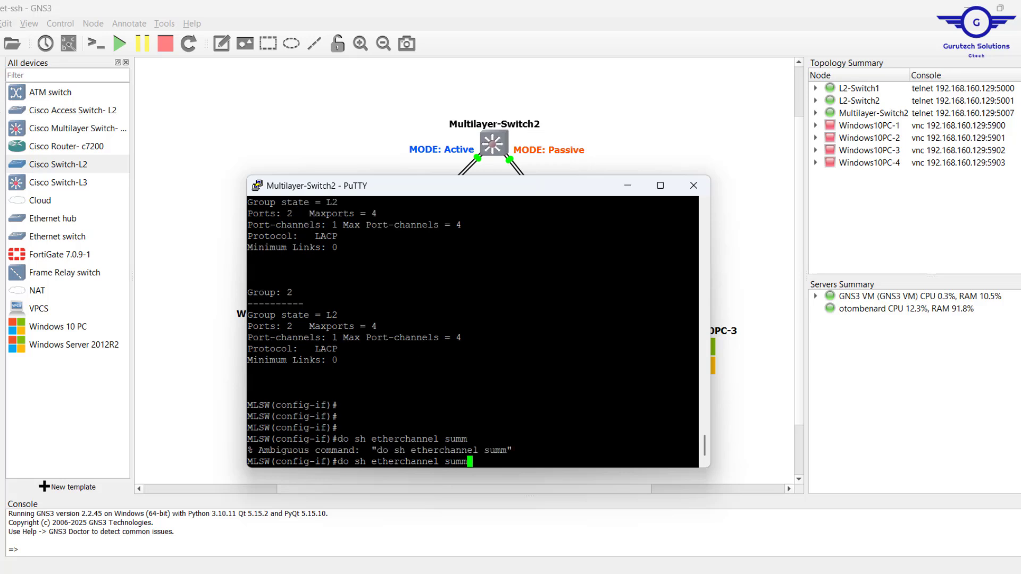
type("ary")
key("Return")
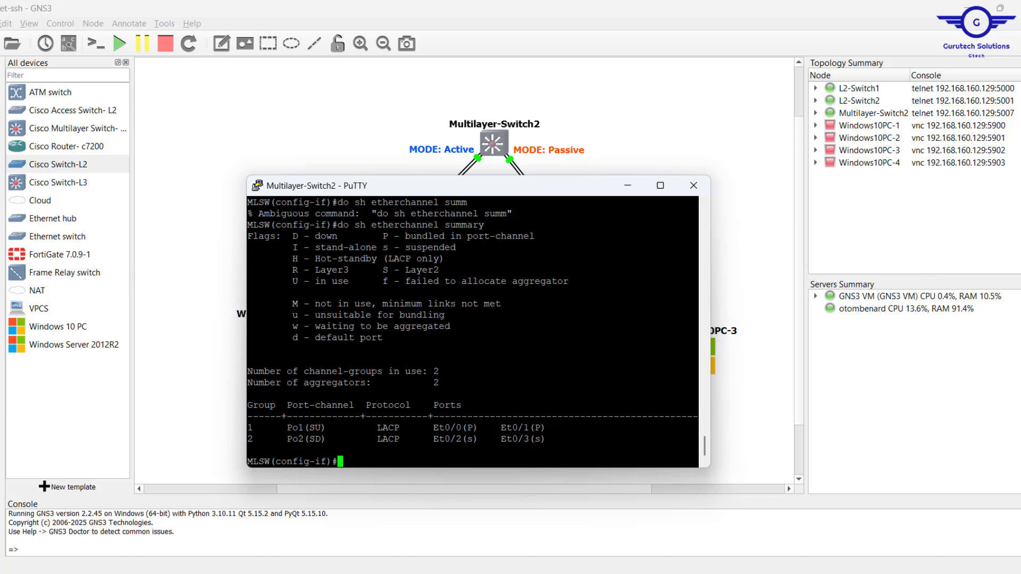
scroll(473, 332, "up", 4)
scroll(473, 332, "down", 4)
Highlight the Po1 and Po2 rows, noting bundled Et0/0-0/1 and suspended Et0/2-0/3.
left_click_drag(698, 427, 249, 427)
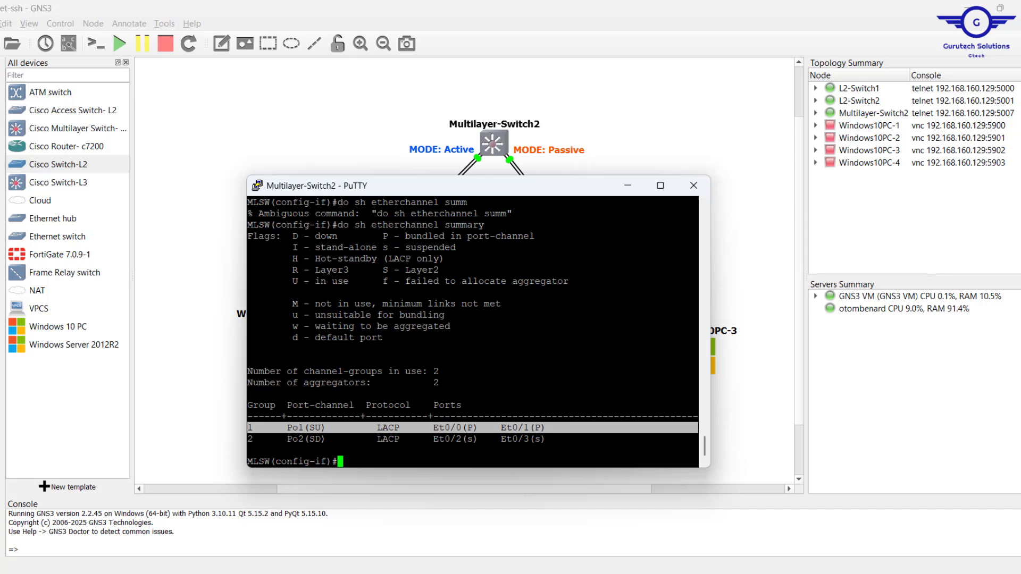
left_click_drag(259, 439, 565, 438)
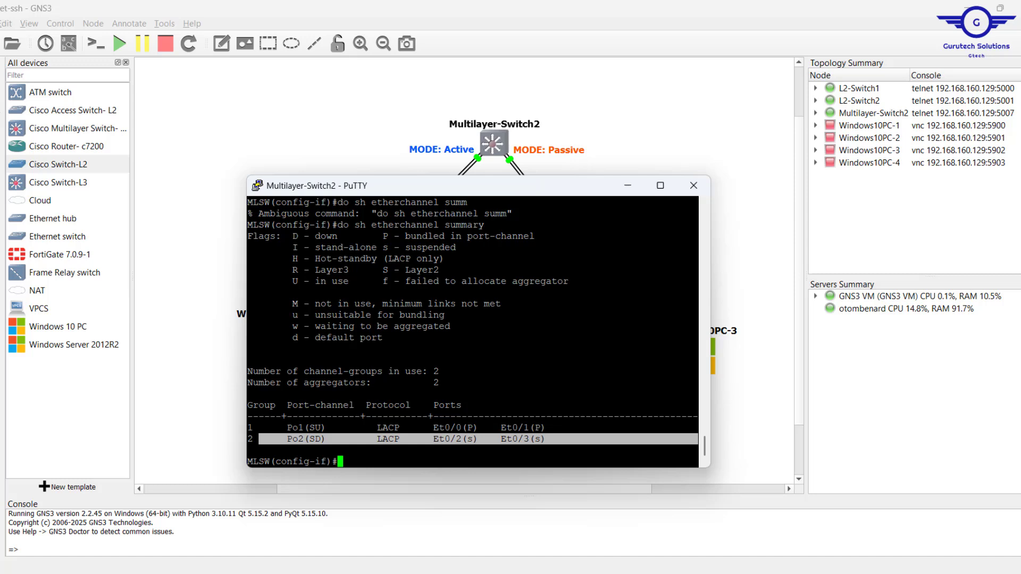
left_click_drag(435, 428, 565, 429)
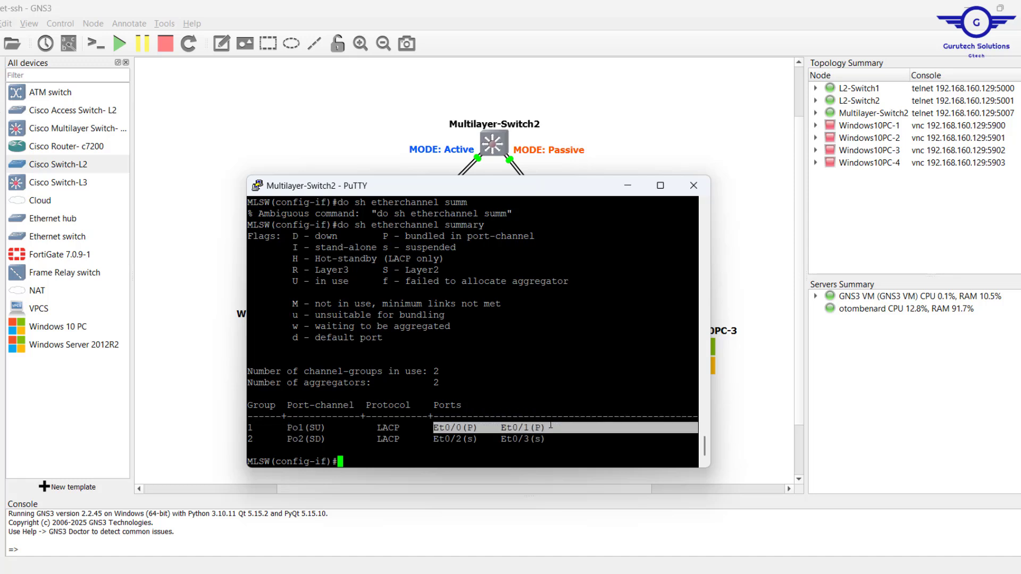
left_click_drag(430, 438, 556, 439)
scroll(473, 332, "up", 4)
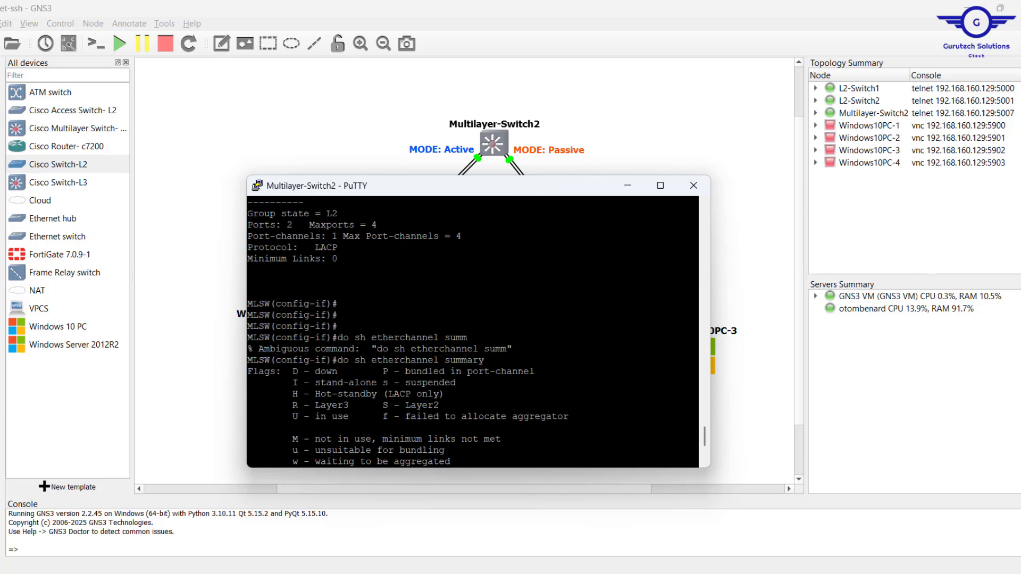
scroll(473, 331, "down", 4)
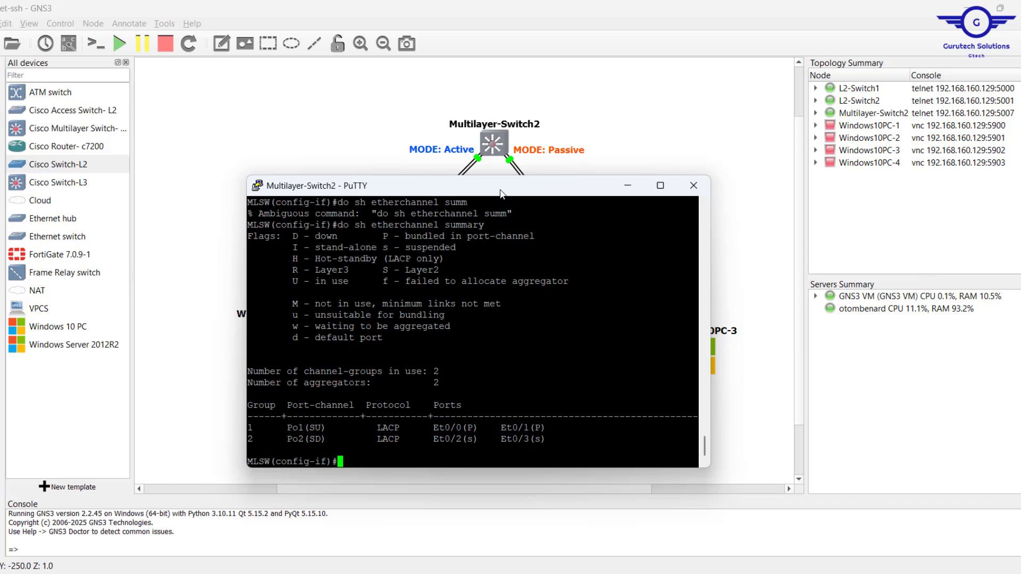
left_click_drag(497, 184, 513, 212)
key("alt+Tab")
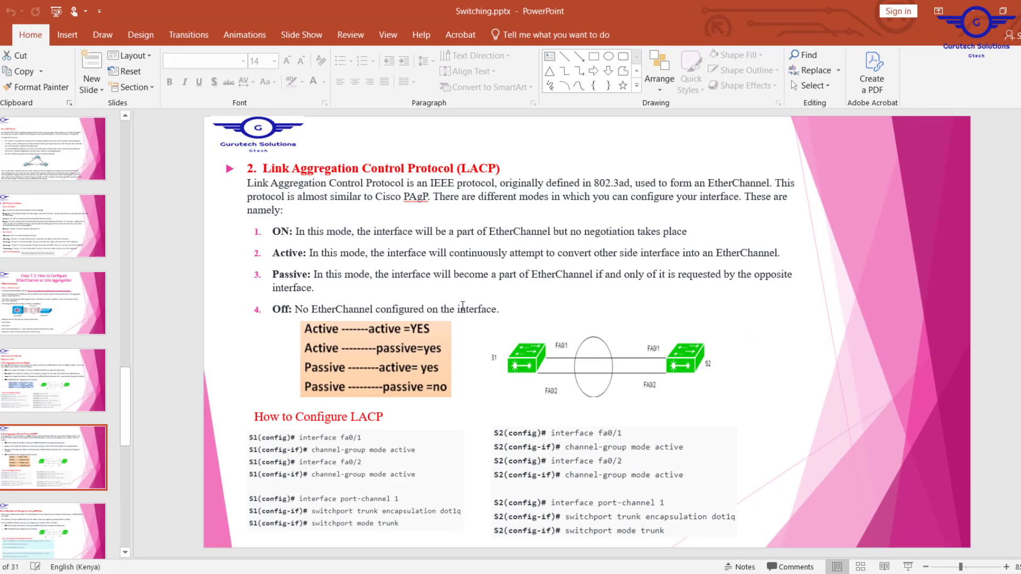
left_click(36, 378)
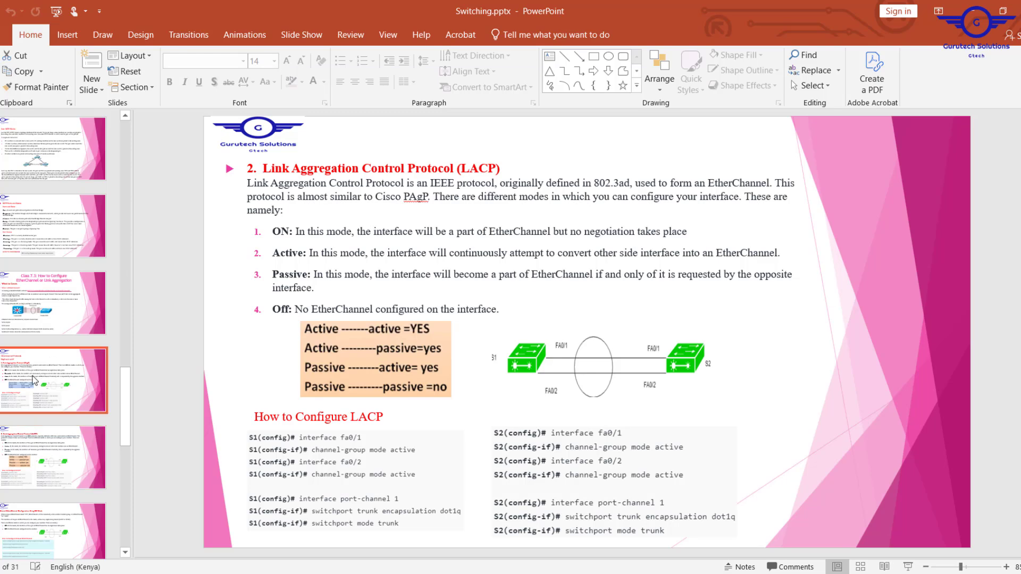
left_click(46, 468)
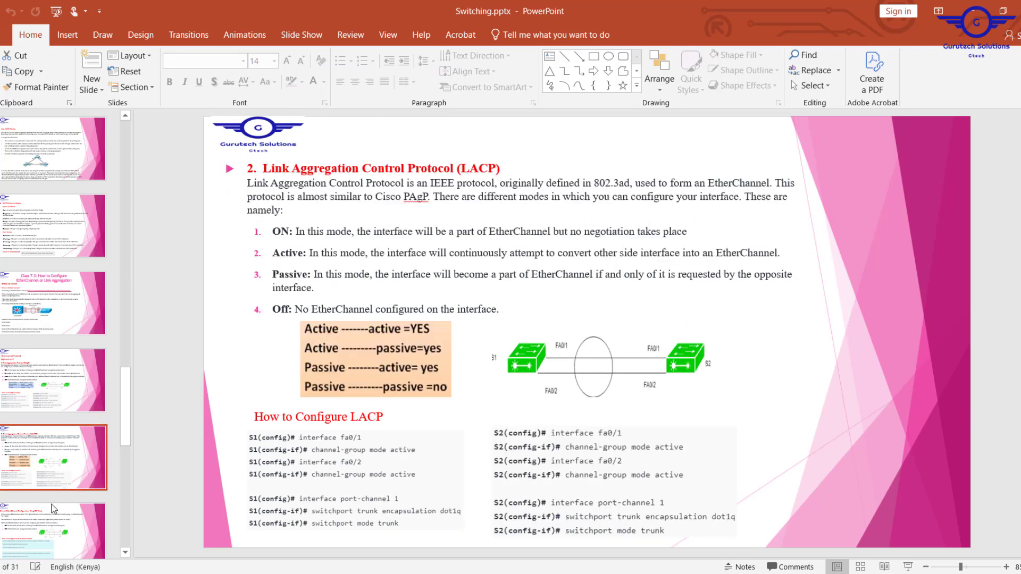
left_click(973, 11)
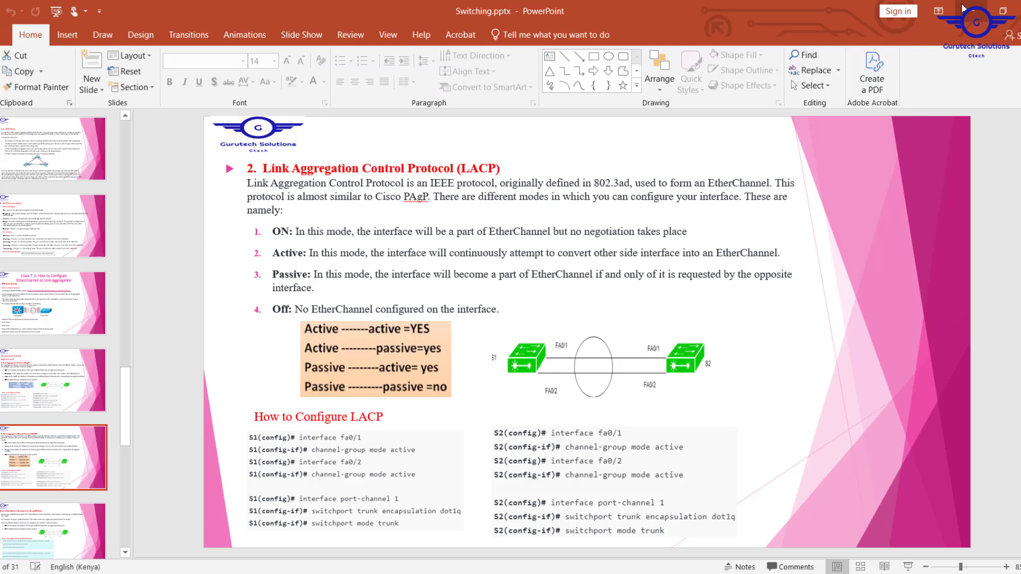